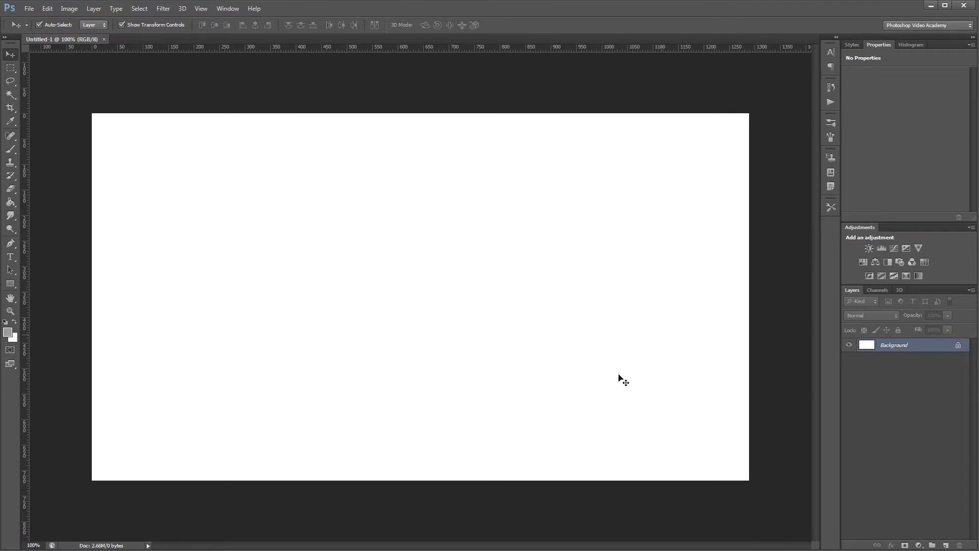
- Bring the Project Files folder with the asphalt, smoke and splatter files in front of Photoshop
key(alt+Tab)
- Place asphalt-texture-01 enlarged over the canvas, rasterize it, and crop it to the canvas edges
drag(289, 189, 188, 248)
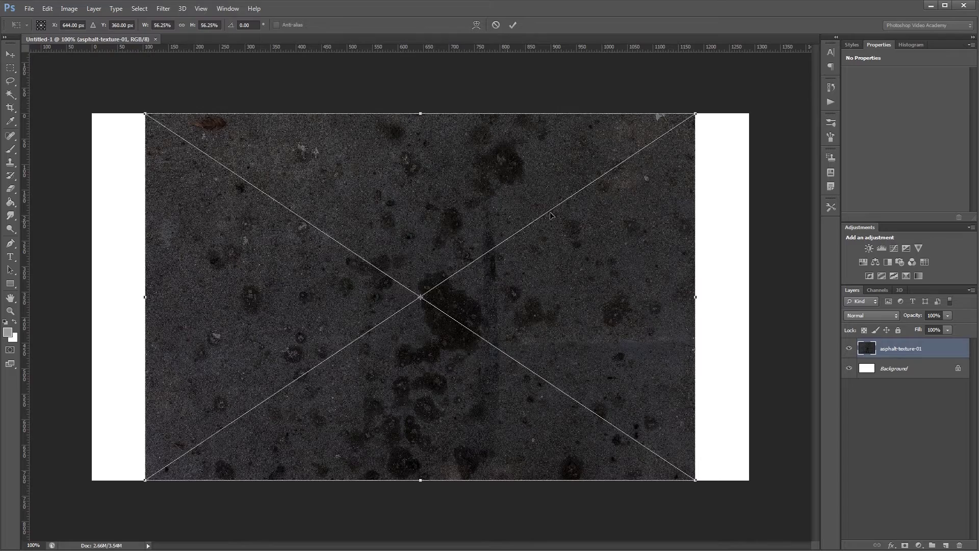
drag(697, 117, 758, 82)
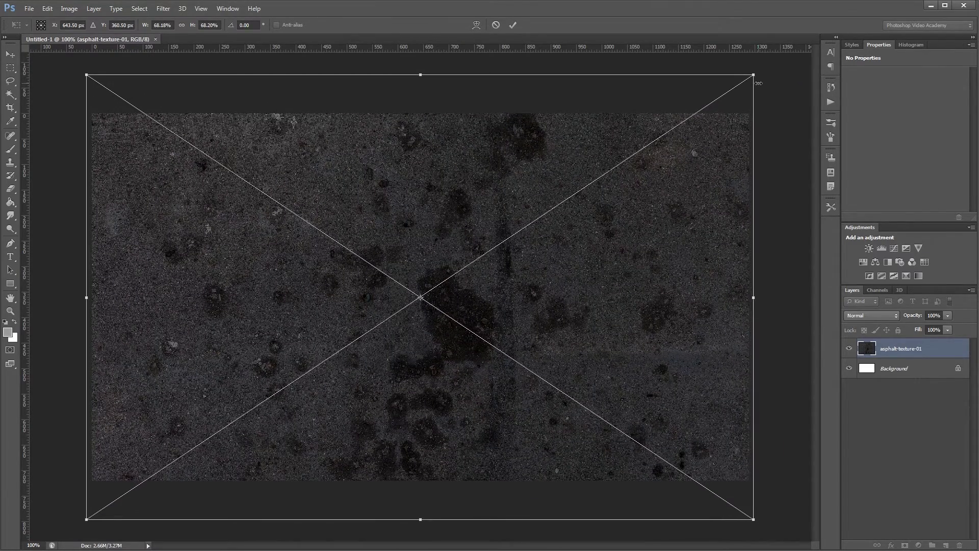
key(Return)
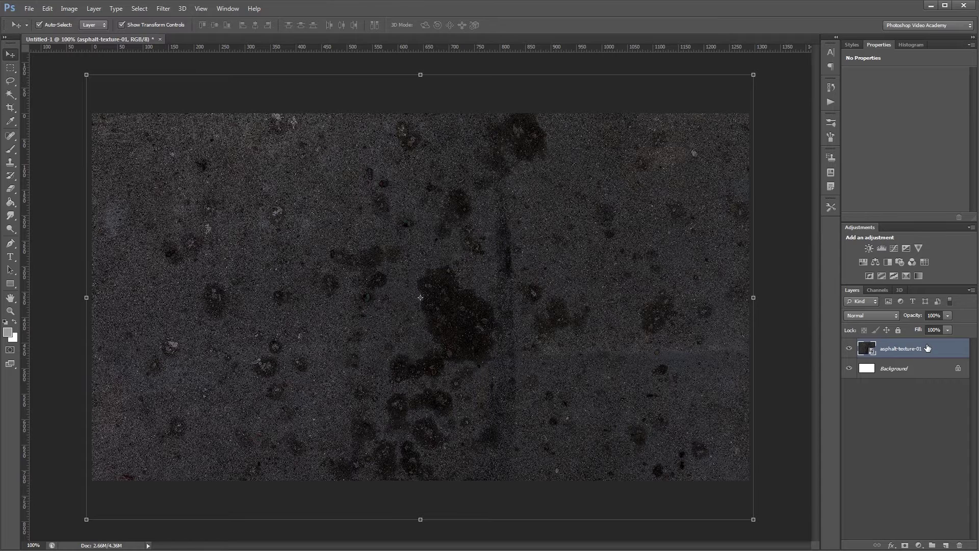
right_click(926, 345)
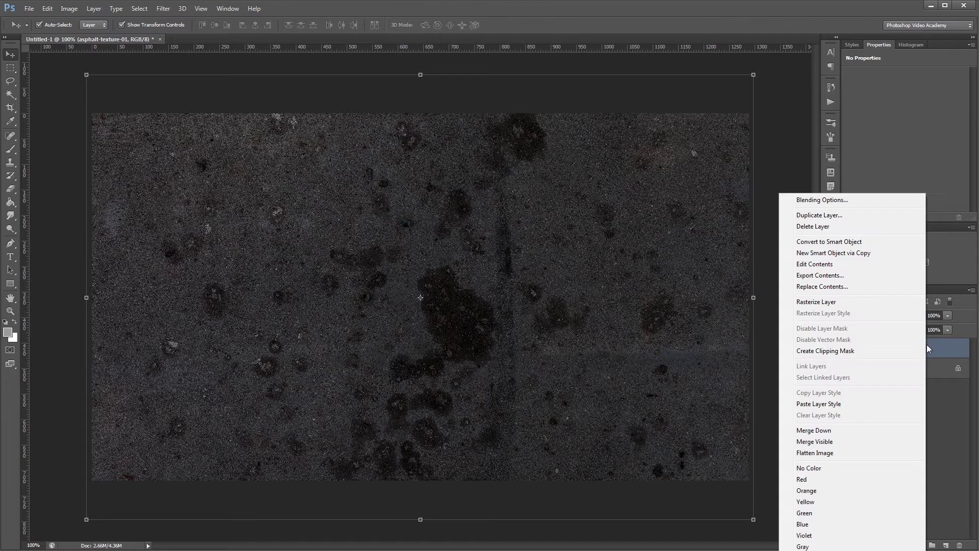
click(842, 304)
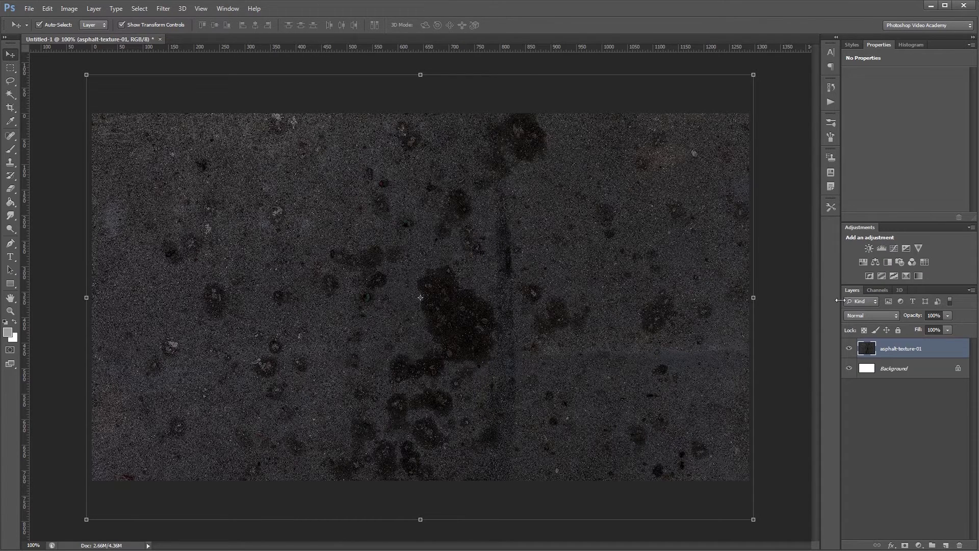
key(c)
click(449, 337)
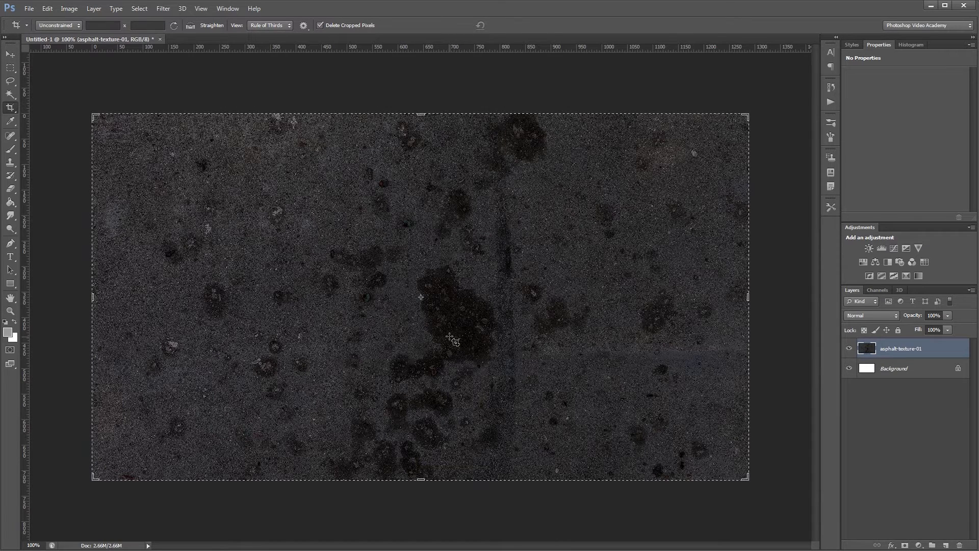
key(v)
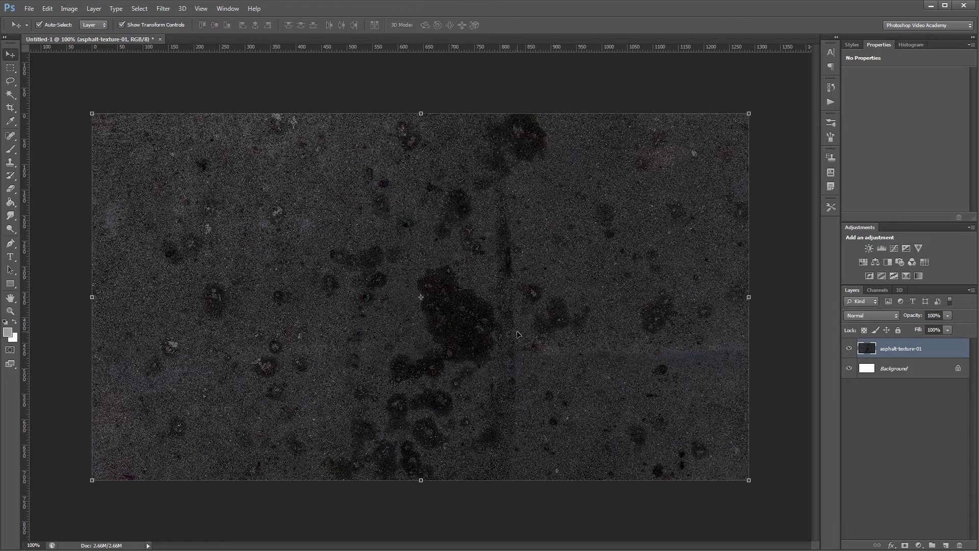
- Add an Inner Glow to the asphalt layer: Linear Burn, 5% opacity, 100 px size
double_click(932, 346)
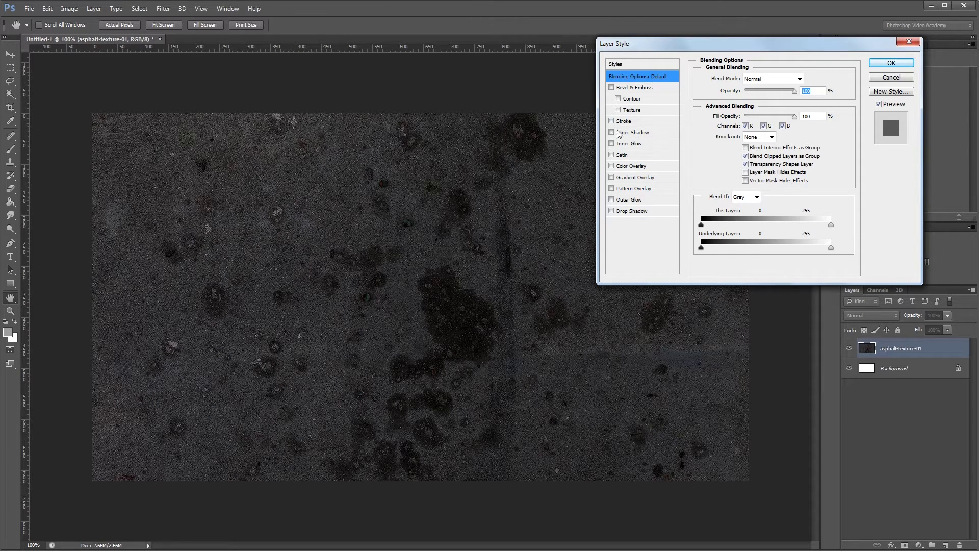
click(636, 144)
click(760, 79)
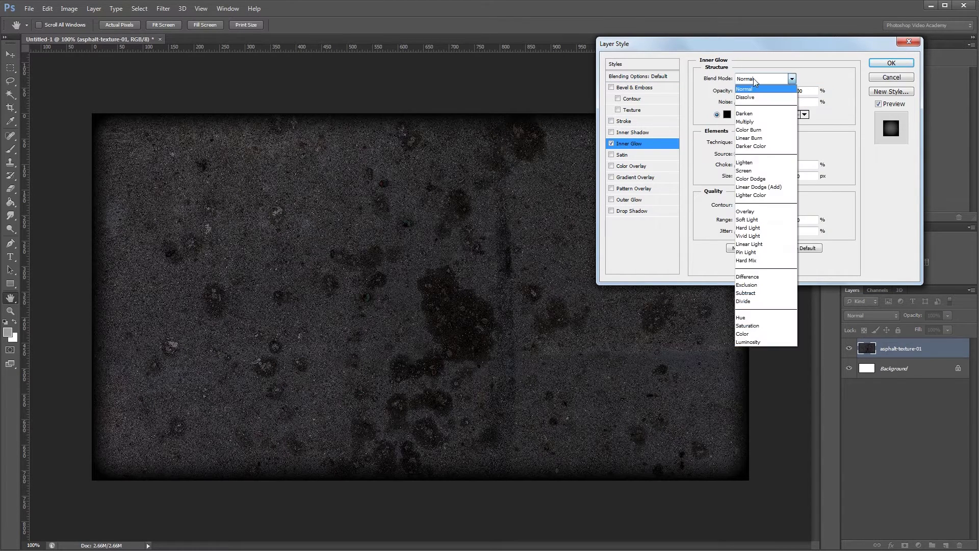
click(760, 137)
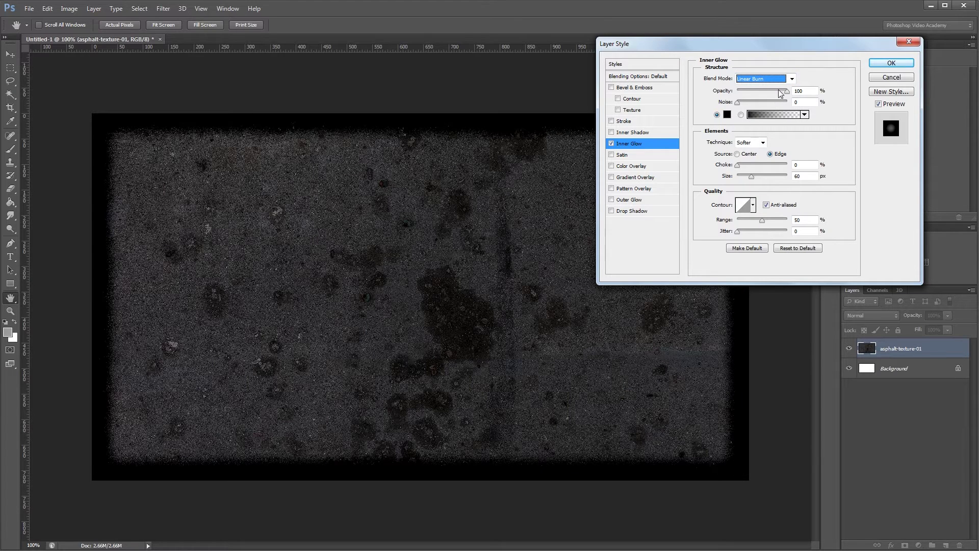
click(787, 92)
drag(788, 93, 740, 96)
drag(751, 177, 759, 177)
click(878, 104)
click(878, 104)
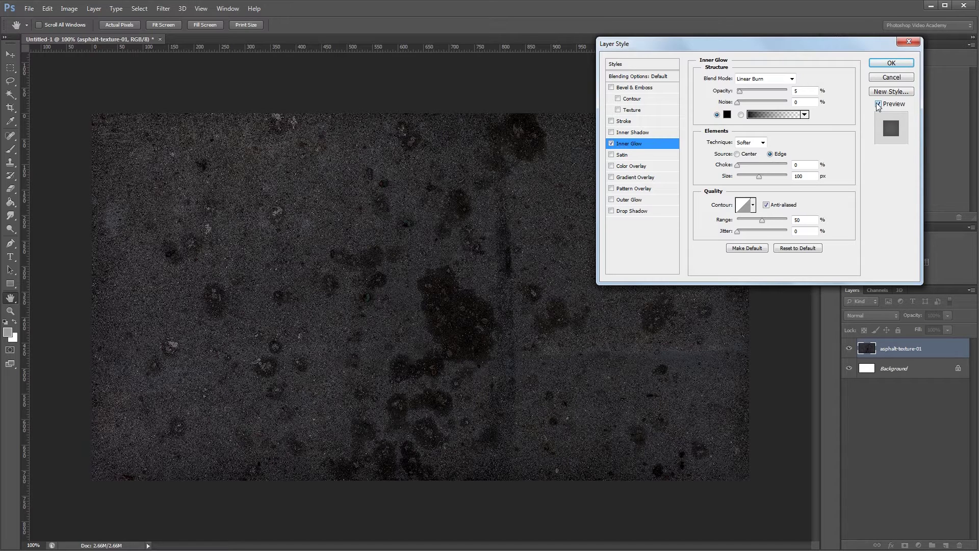
- Add a Gradient Overlay to the asphalt with the white stop moved to location 50
click(640, 178)
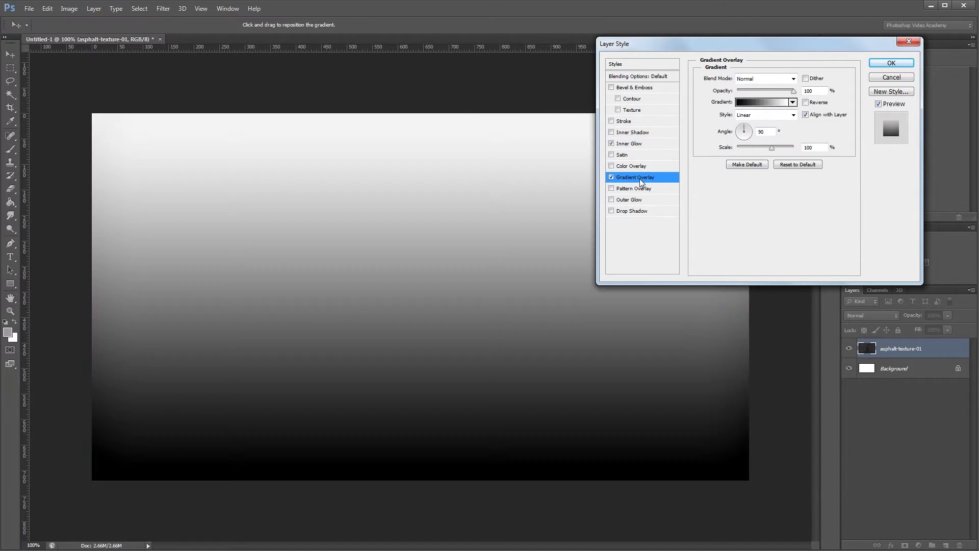
click(772, 102)
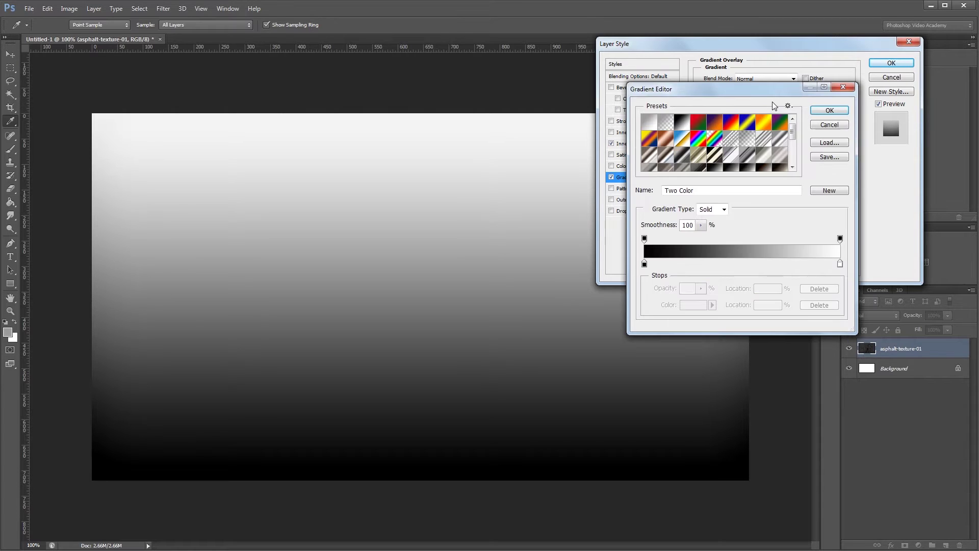
click(840, 263)
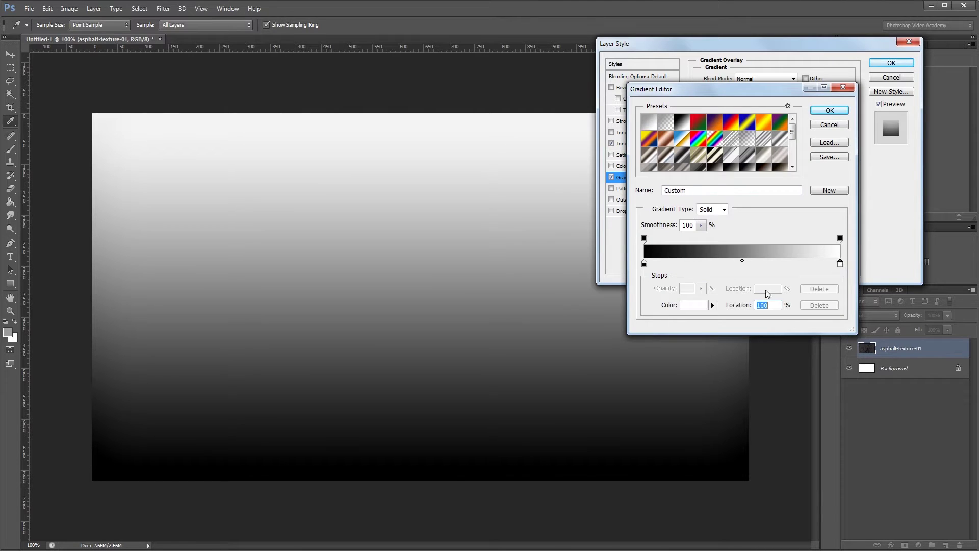
text(50)
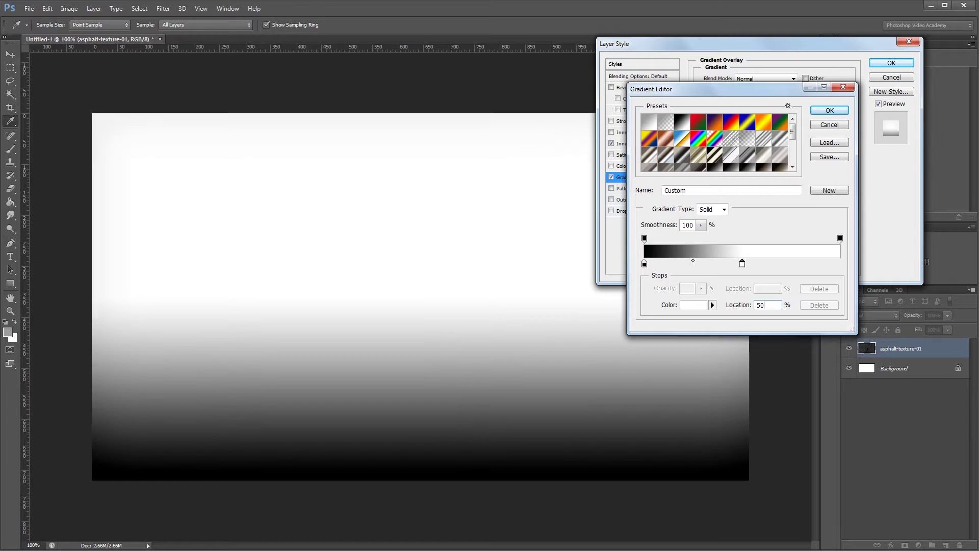
click(829, 111)
- Make the overlay Reflected and reversed, Linear Burn at 21% opacity, and apply the effects
click(759, 115)
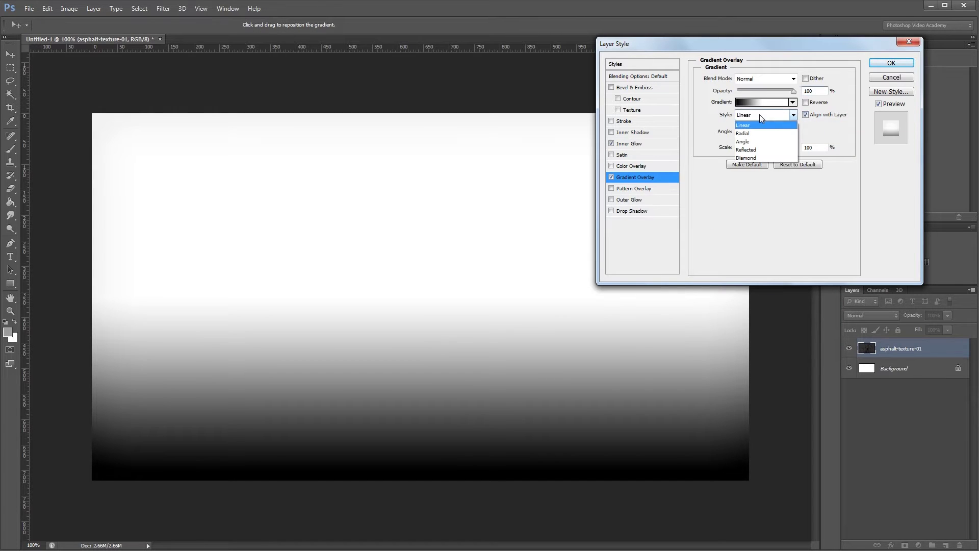
click(763, 150)
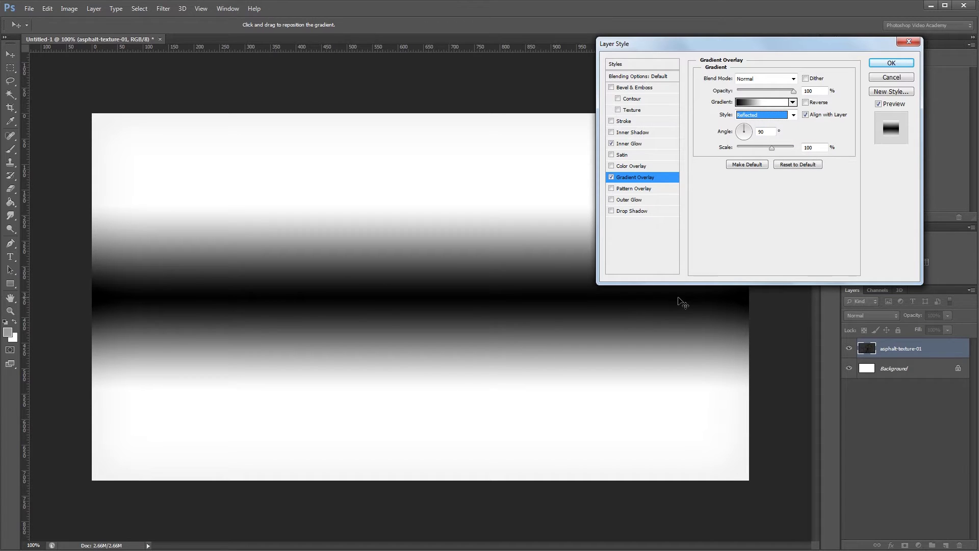
click(806, 103)
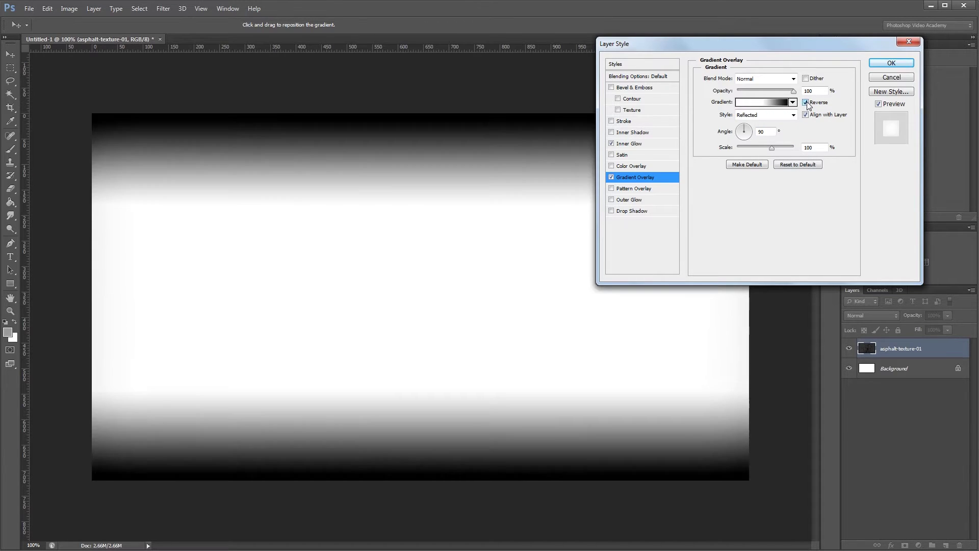
click(765, 79)
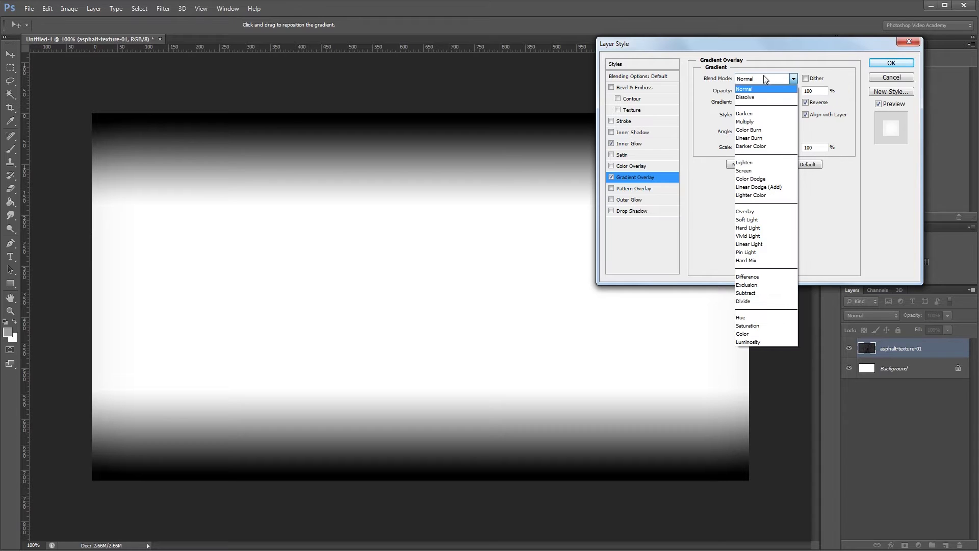
click(758, 138)
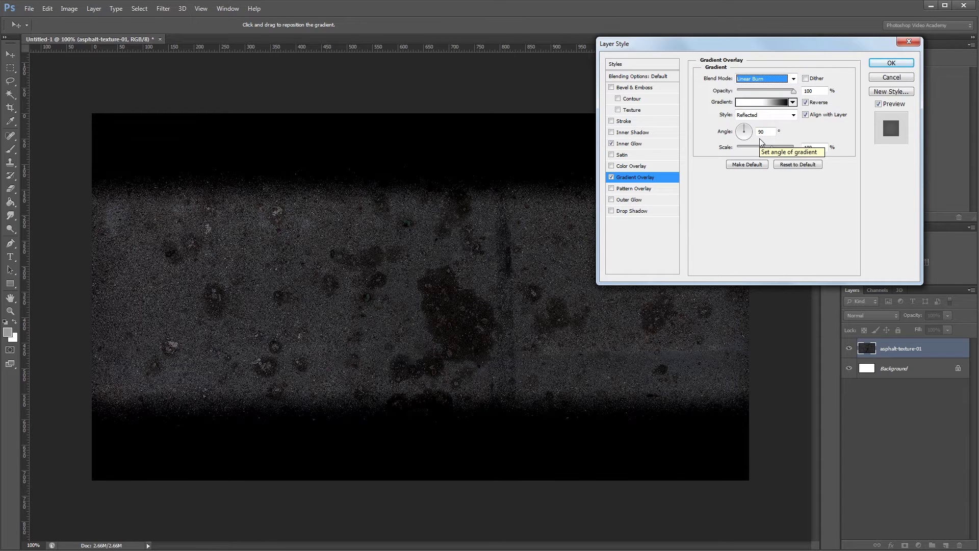
drag(793, 94, 747, 99)
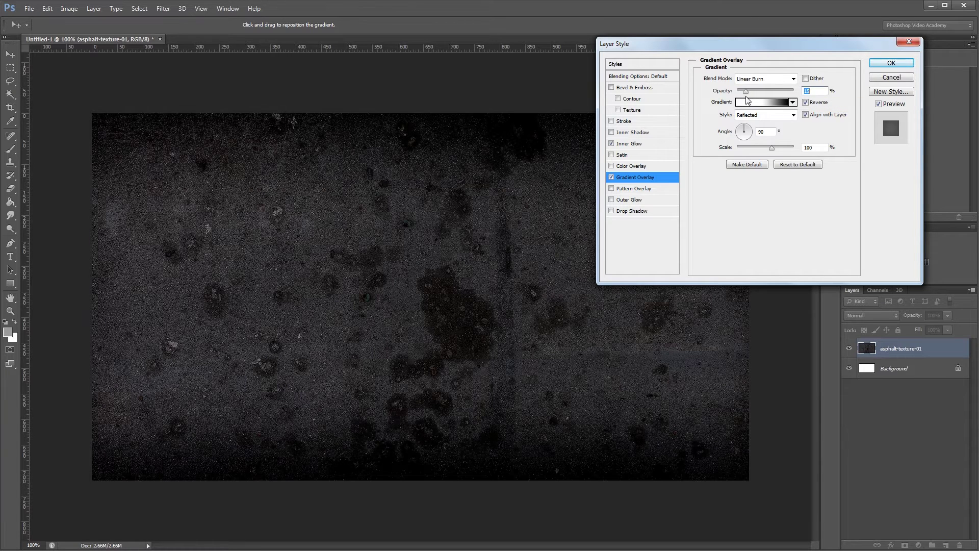
click(891, 63)
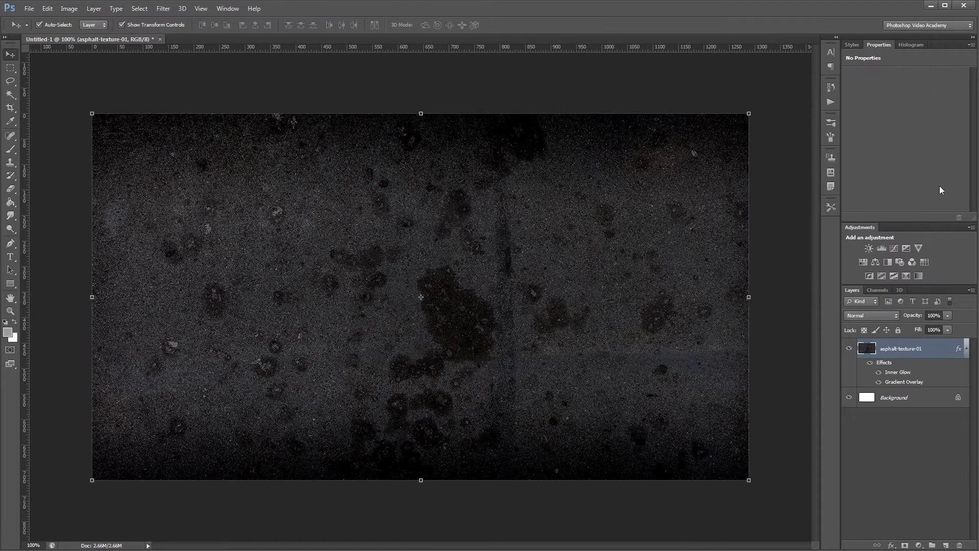
- Type a white 'TRICK OR TREAT' headline in Showcard Gothic 136 pt
click(967, 349)
key(x)
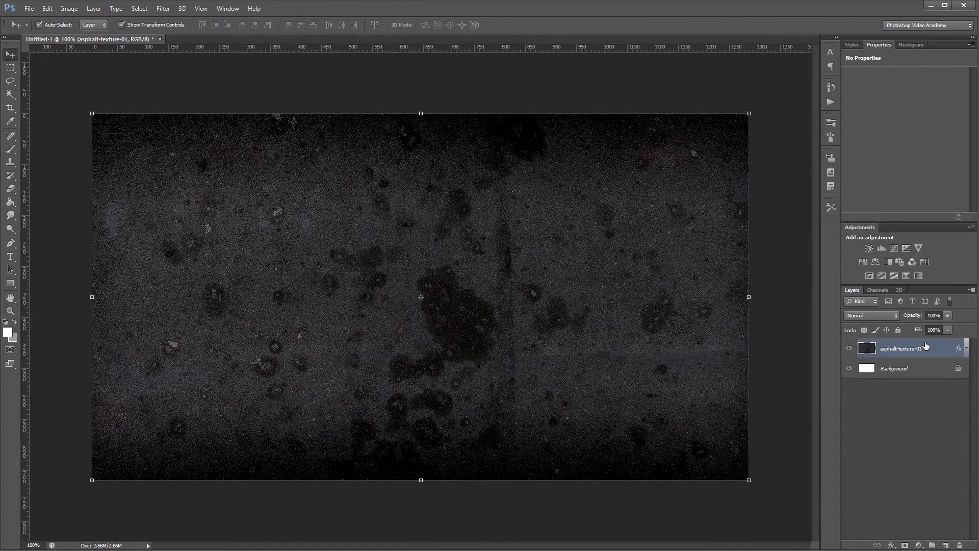
key(t)
click(324, 302)
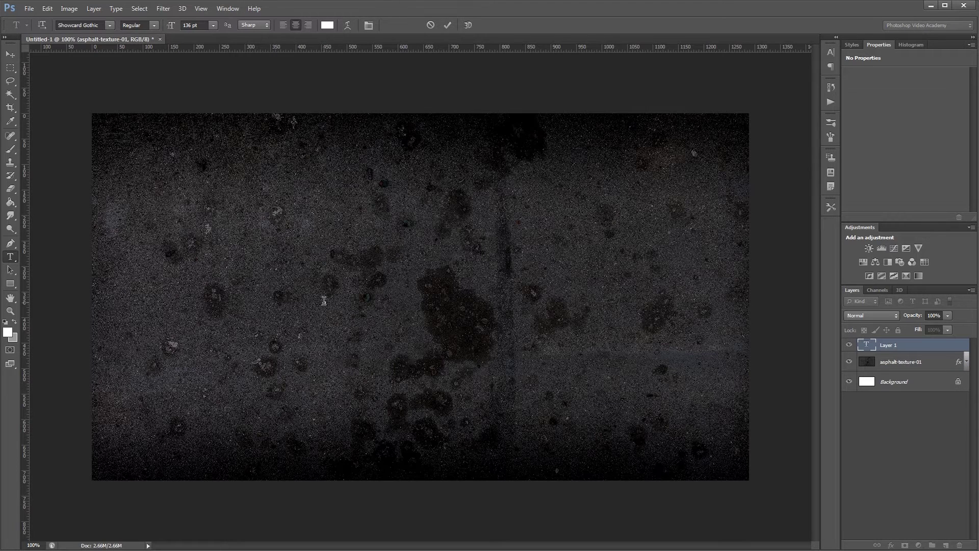
text(TRICK OR TREAT)
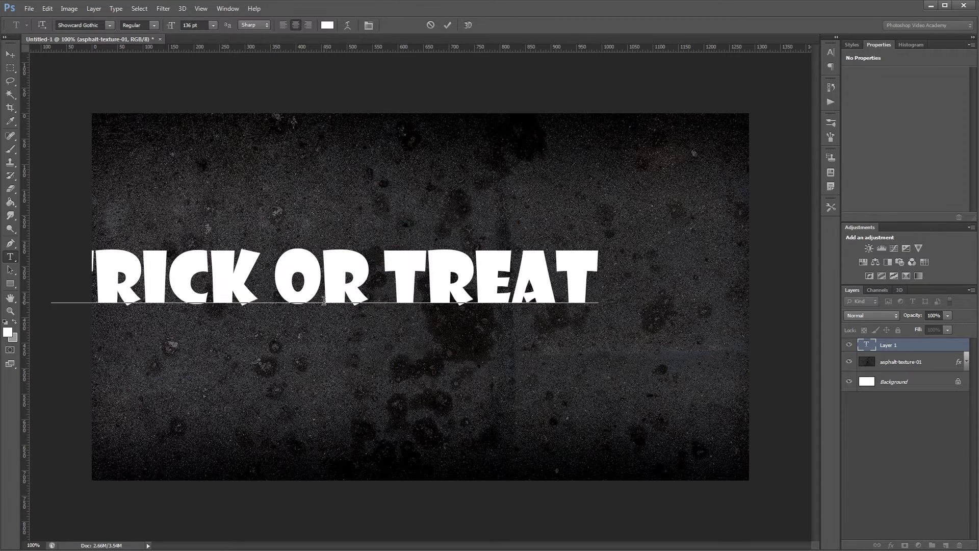
key(ctrl+Return)
key(v)
- Center the TRICK OR TREAT text on the canvas and make it faux bold
drag(346, 271, 442, 273)
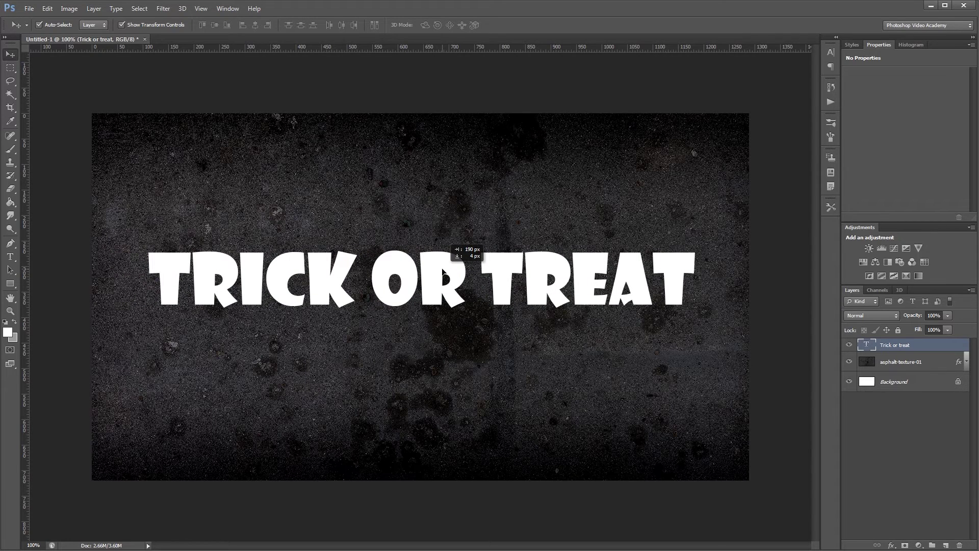
click(831, 55)
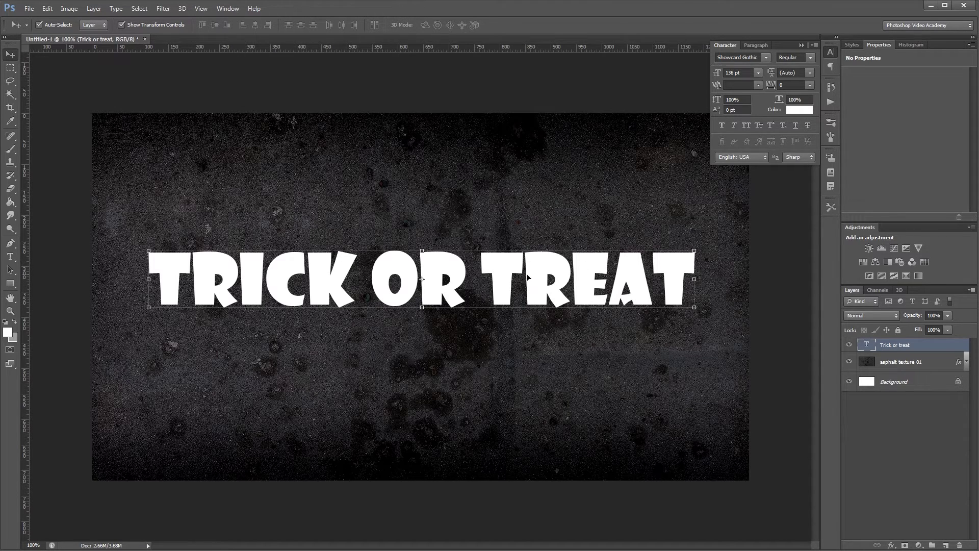
click(721, 125)
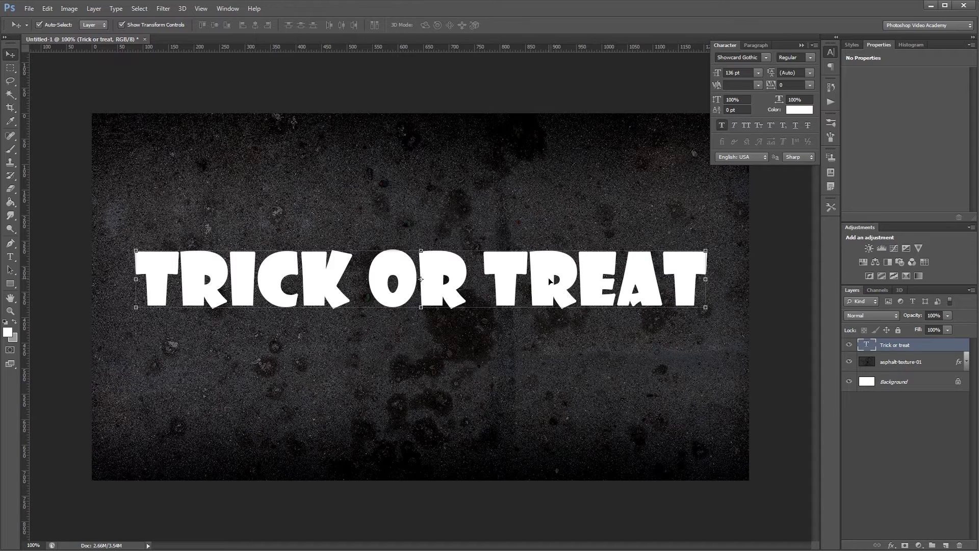
- Create a new 512×512 document and fill it with black
key(ctrl+n)
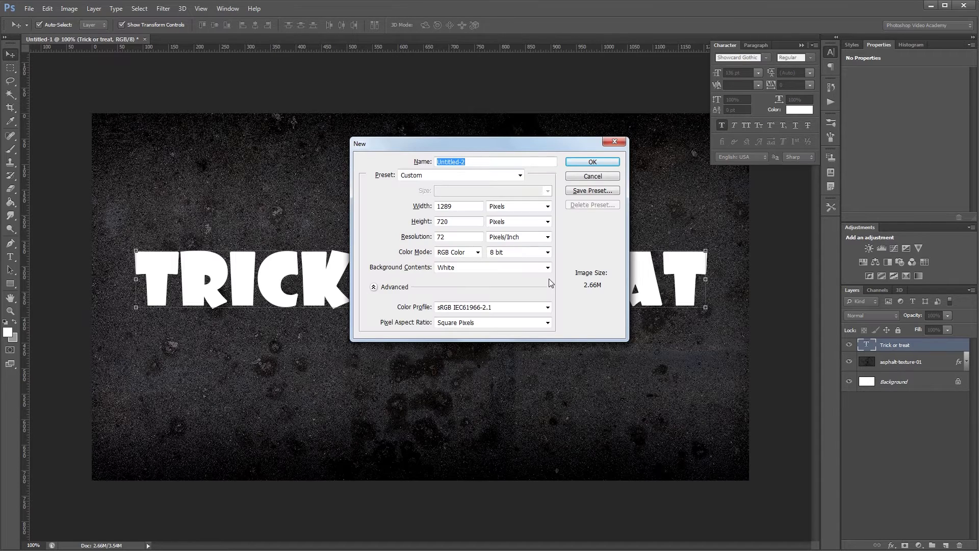
drag(453, 206, 435, 234)
text(512)
key(Tab)
text(512)
key(Return)
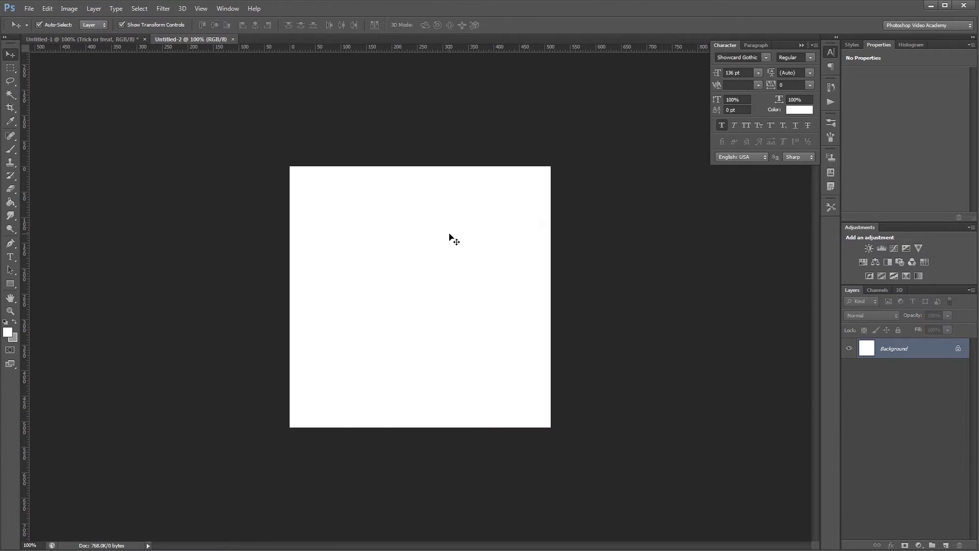
key(g)
key(d)
click(449, 235)
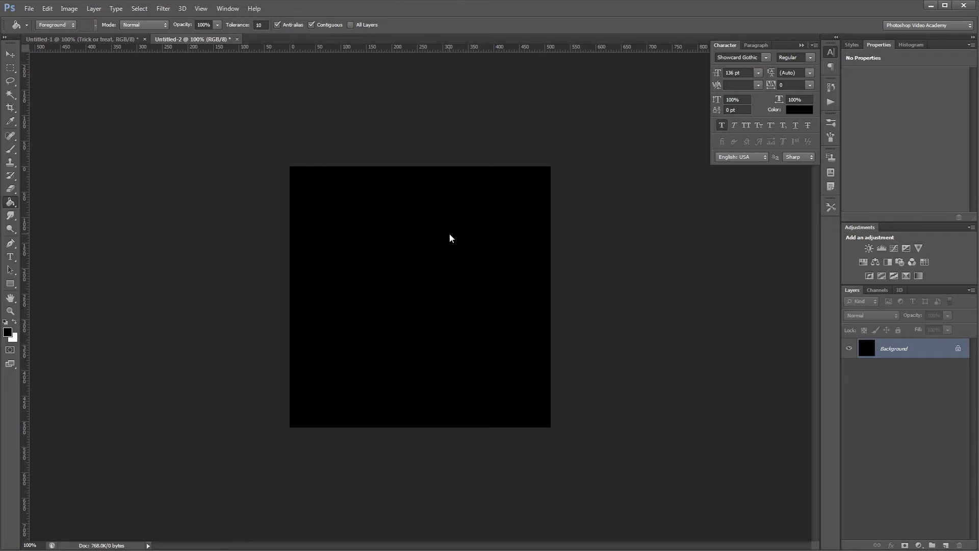
- Add 100% Gaussian monochromatic noise to the black square
click(163, 8)
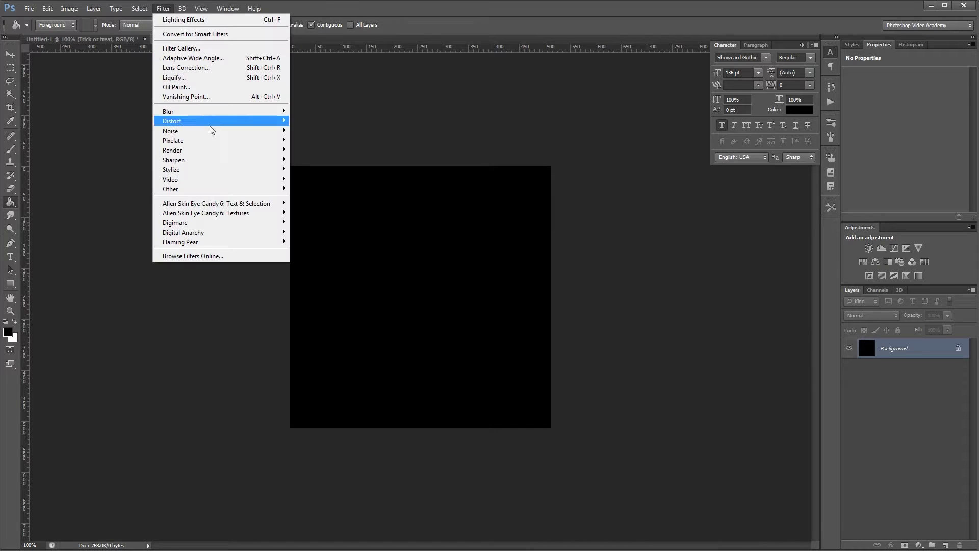
mouse_move(214, 134)
click(313, 131)
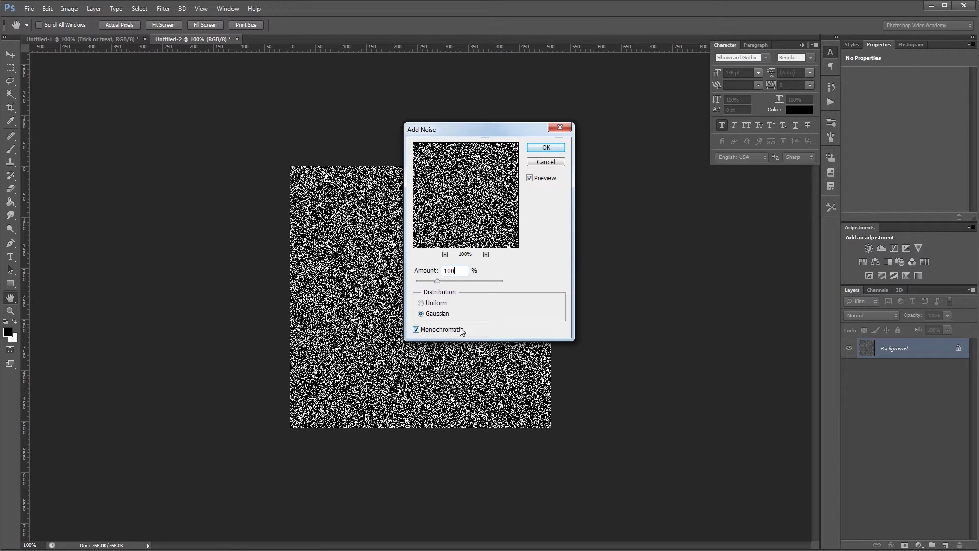
click(546, 148)
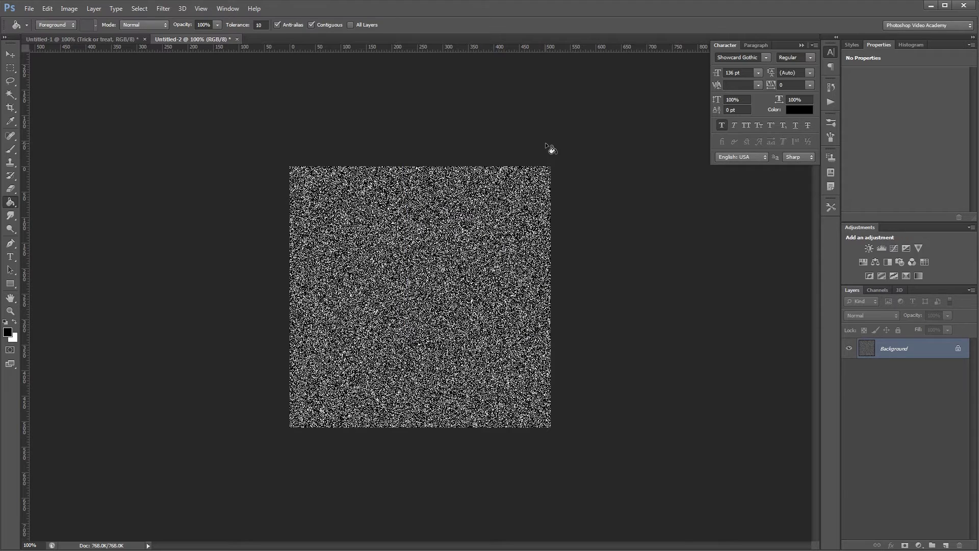
- Define the noise square as a pattern named 'Texture' and close the document
click(47, 8)
click(100, 248)
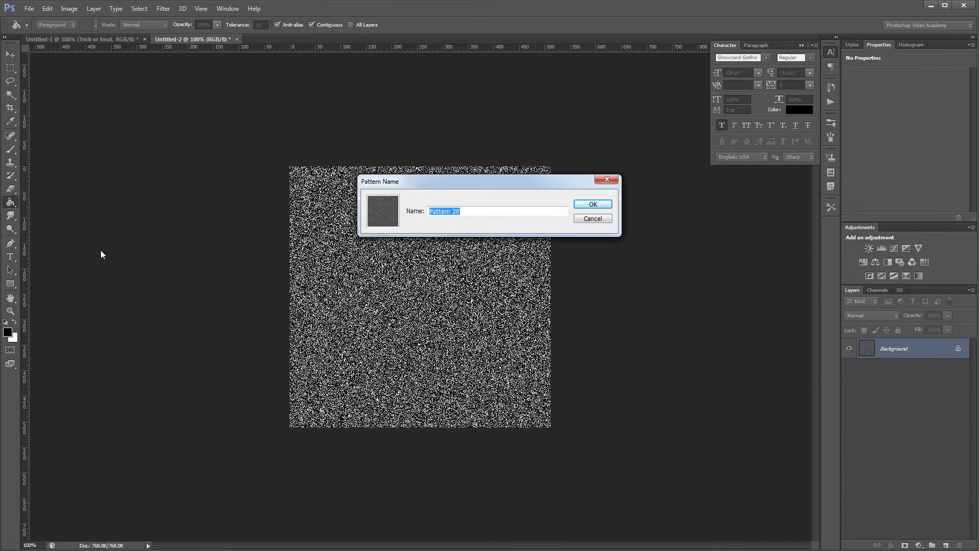
text(Texture)
key(Return)
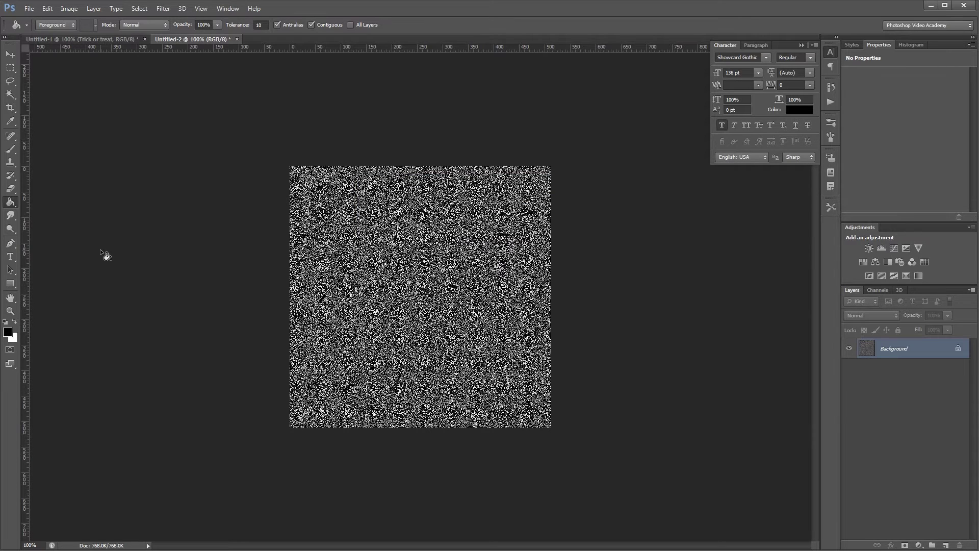
key(ctrl+w)
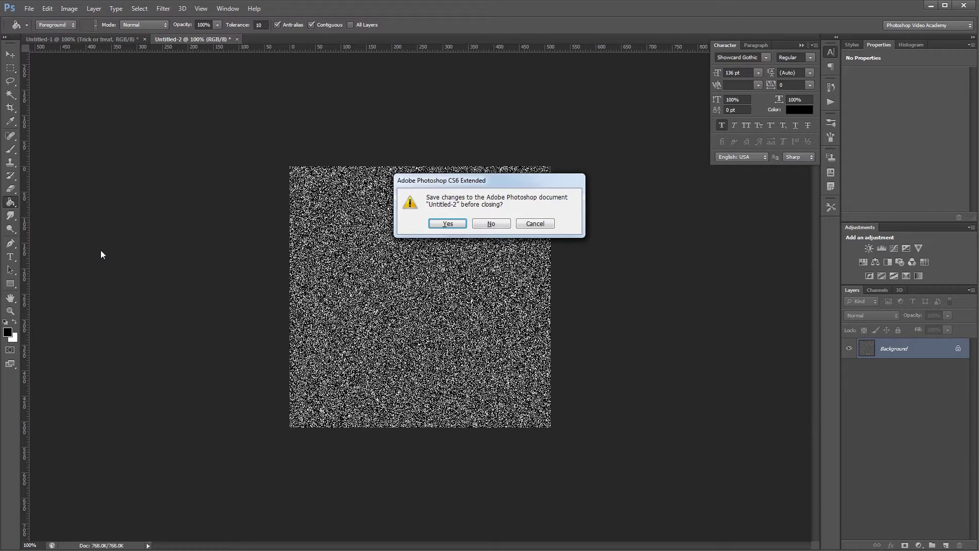
- Discard the noise document unsaved and add a Gradient Overlay to the TRICK OR TREAT layer
key(n)
key(v)
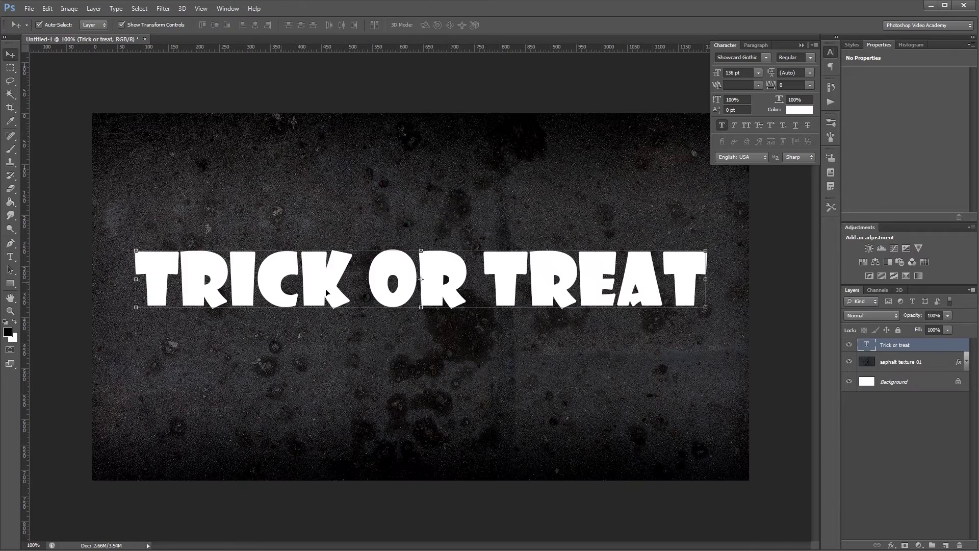
double_click(929, 348)
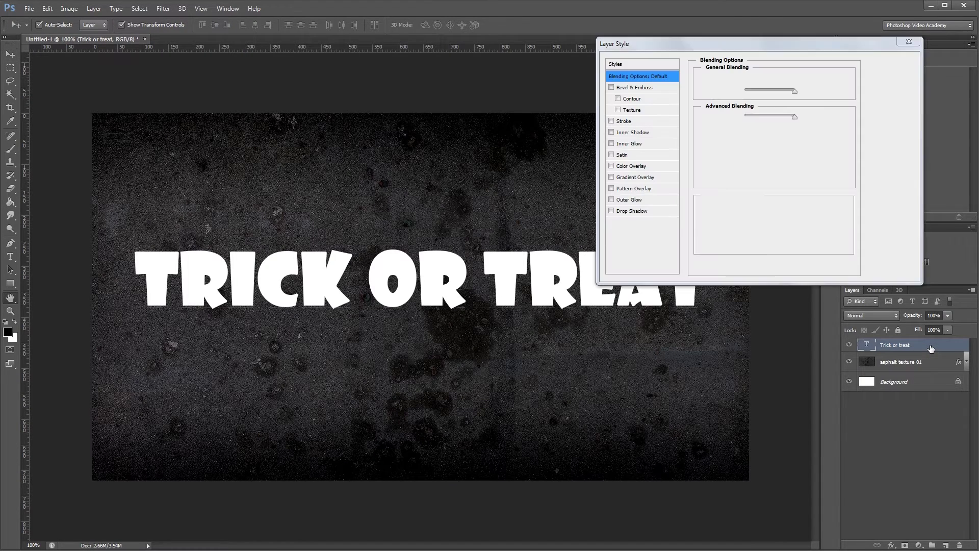
drag(710, 45, 710, 78)
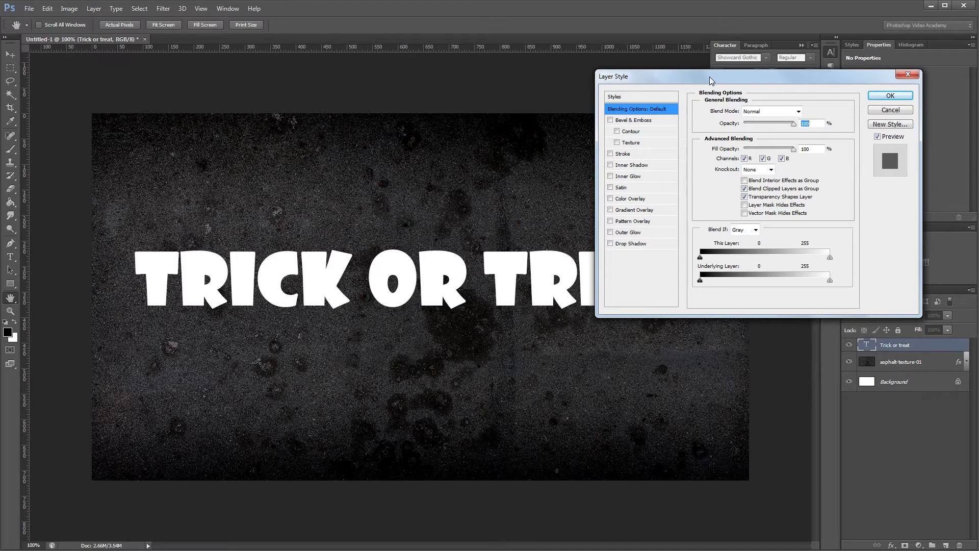
click(630, 211)
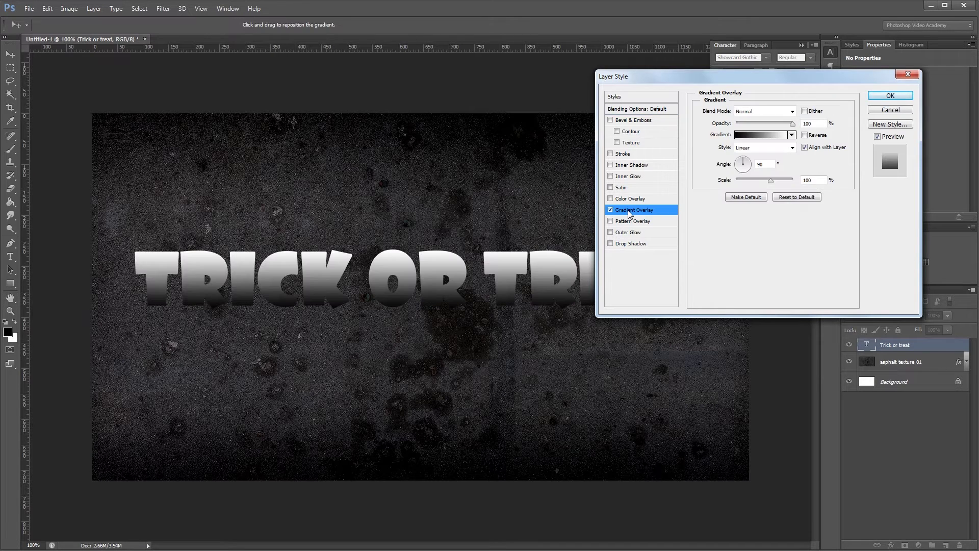
- Set the gradient's left stop to yellow f5ed07 at location 20
click(758, 135)
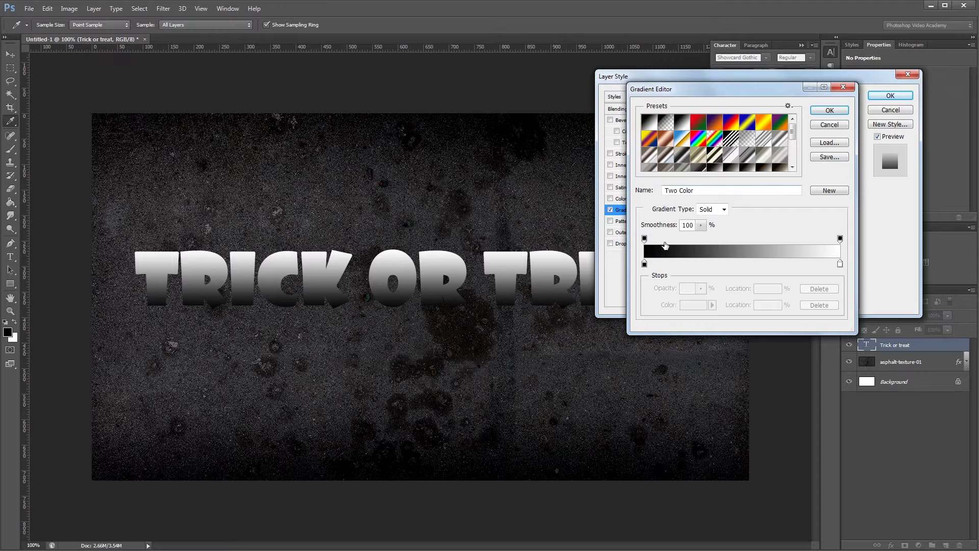
click(644, 264)
click(698, 305)
click(818, 341)
text(f5ed07)
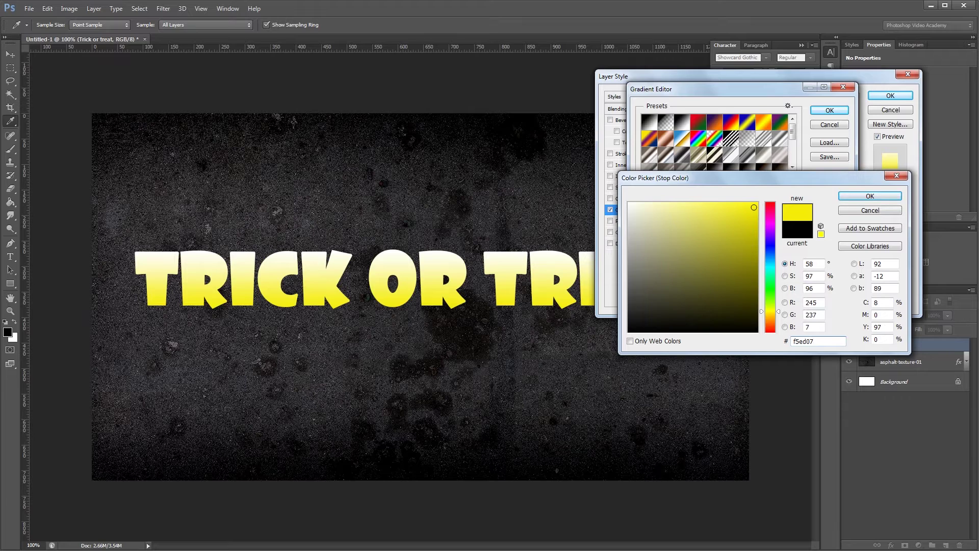
key(Return)
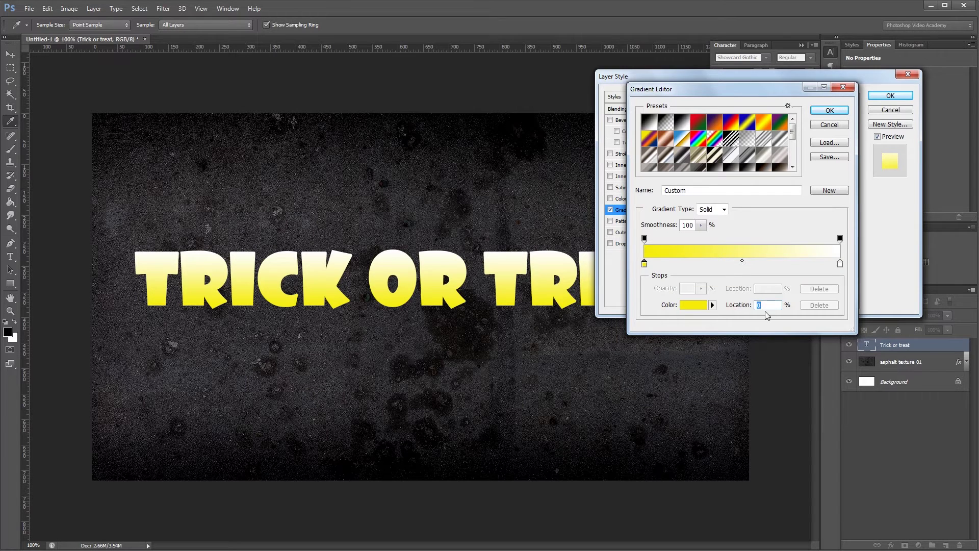
text(20)
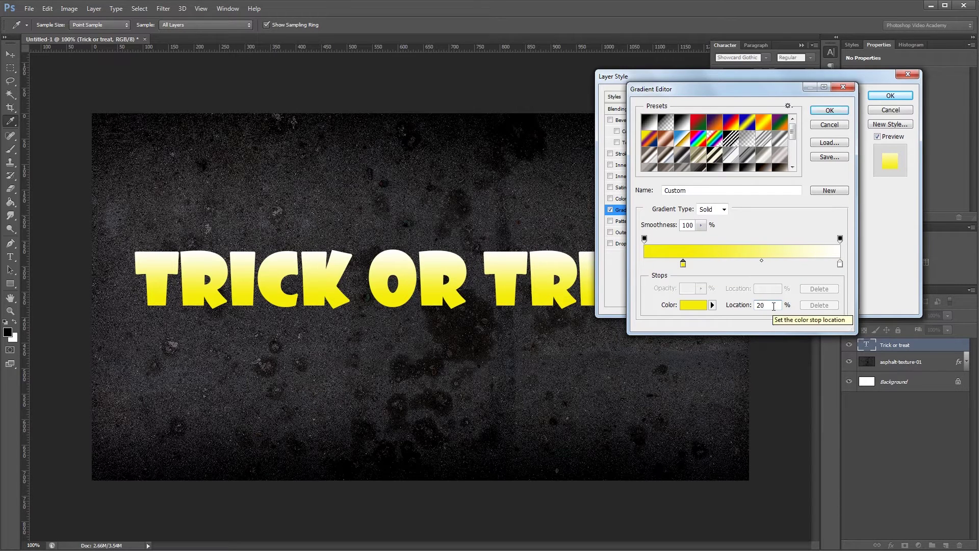
- Add an orange ffae00 gradient stop at location 35
click(718, 265)
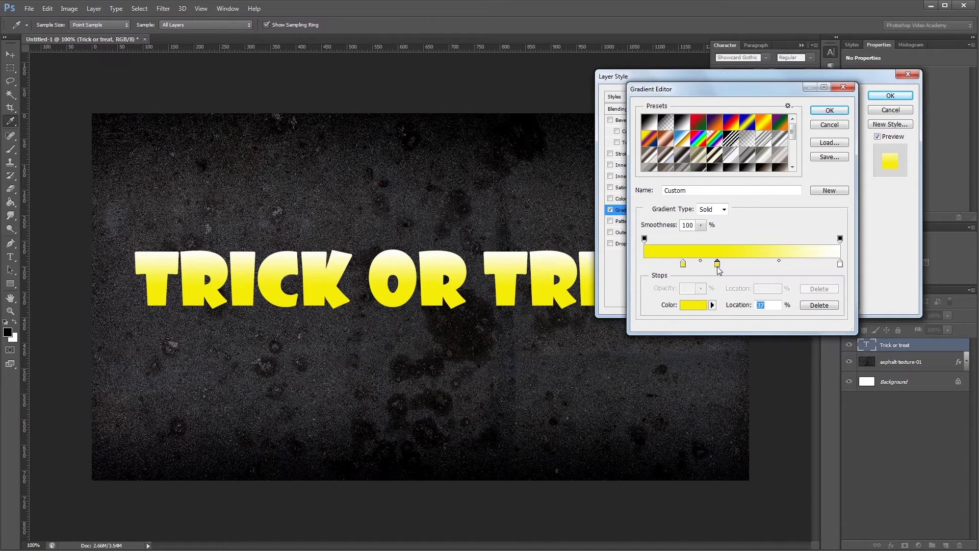
click(696, 307)
double_click(816, 341)
text(00ffae)
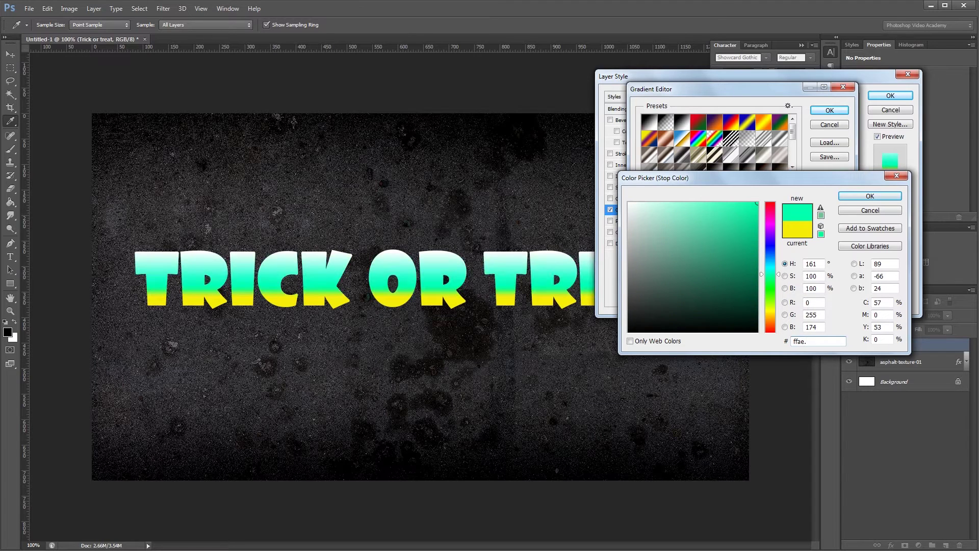
text(00)
key(Return)
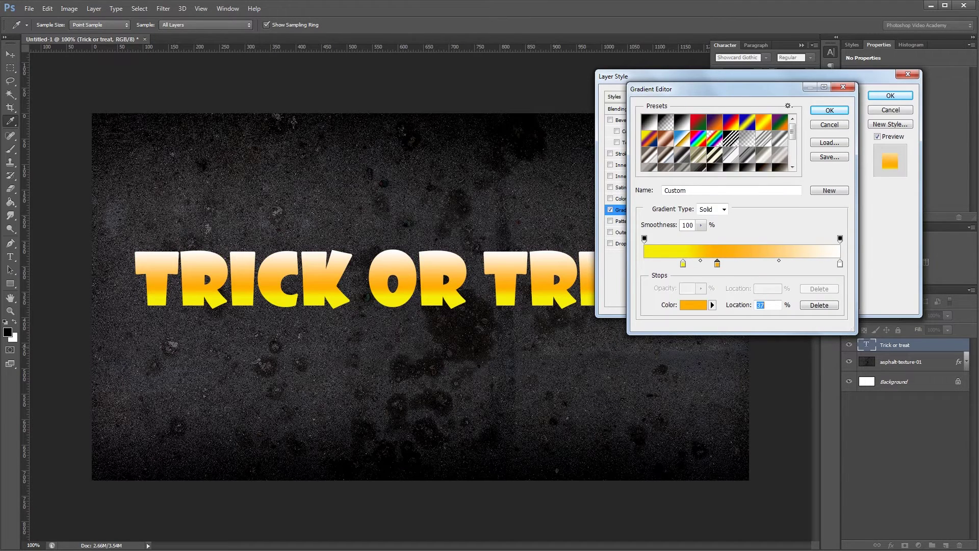
key(Down)
key(Down)
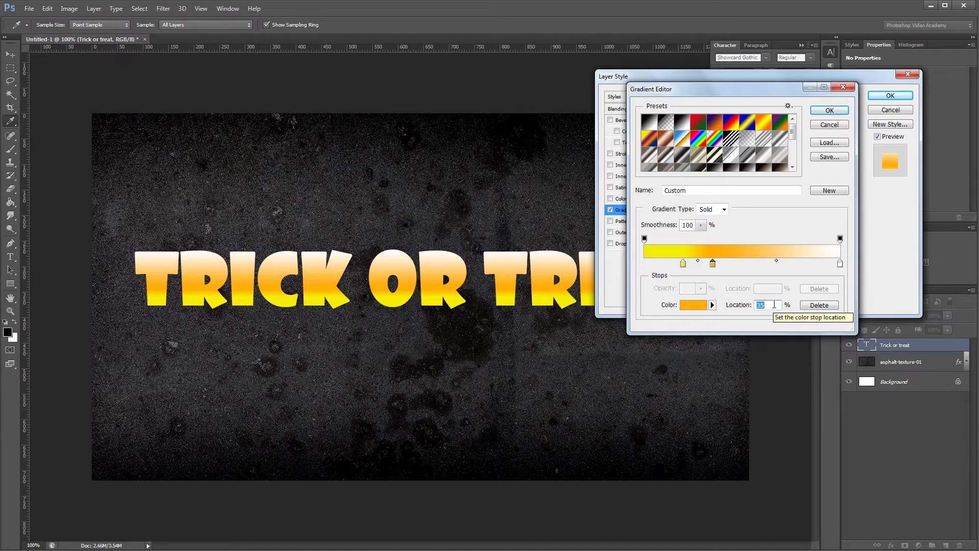
- Add a deeper orange ff8a00 gradient stop at location 78
click(797, 264)
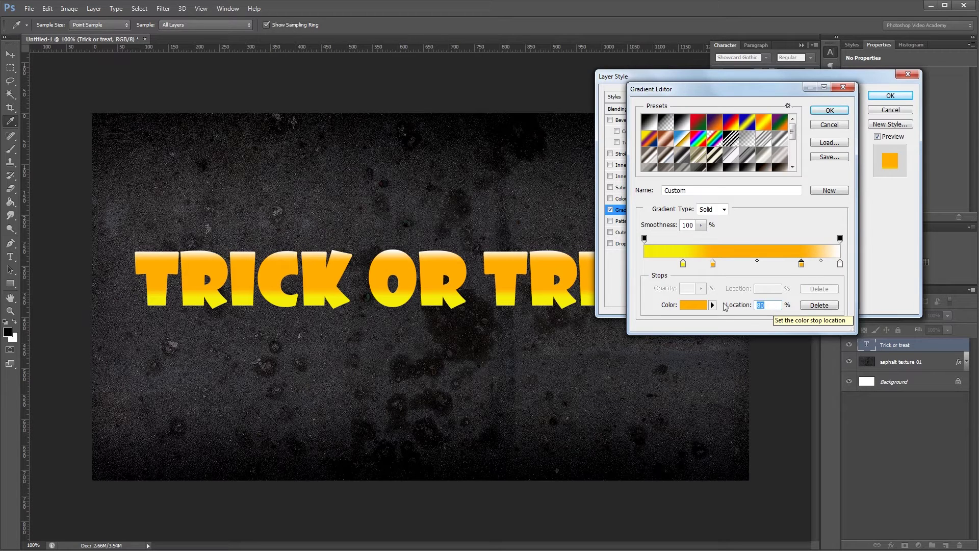
click(692, 308)
click(811, 340)
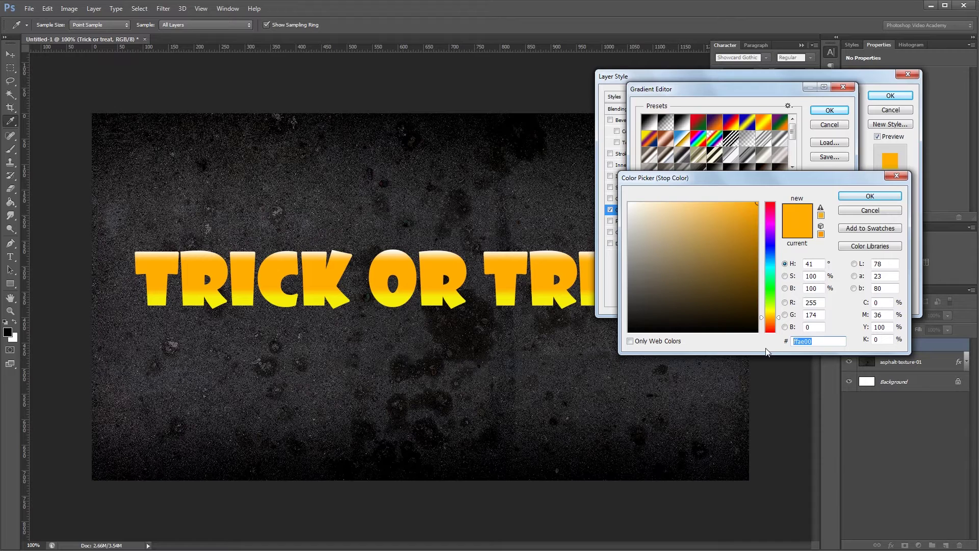
text(ff8a00)
key(Return)
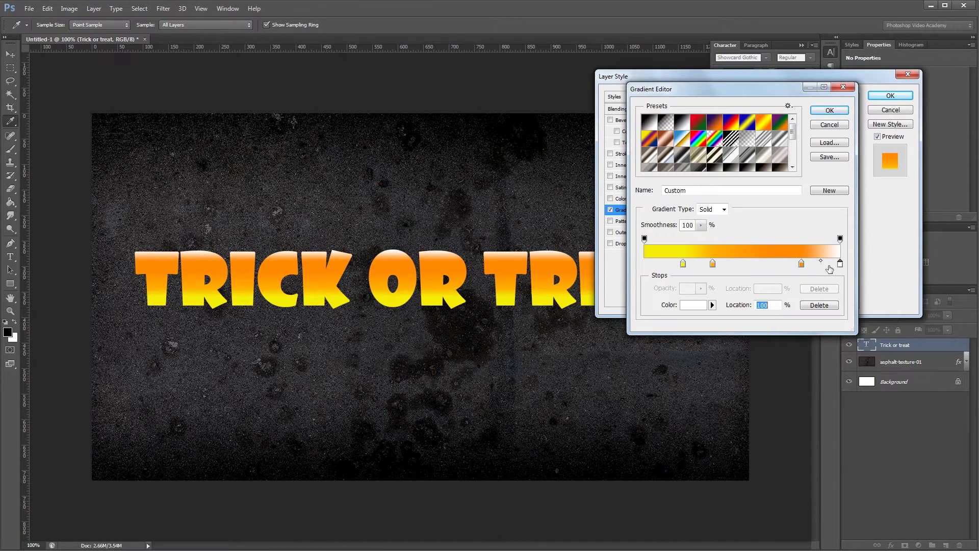
- Make the top stops light grey CCCCCC and EEEEEE, then confirm the gradient
click(693, 305)
double_click(821, 341)
text(CCCCC)
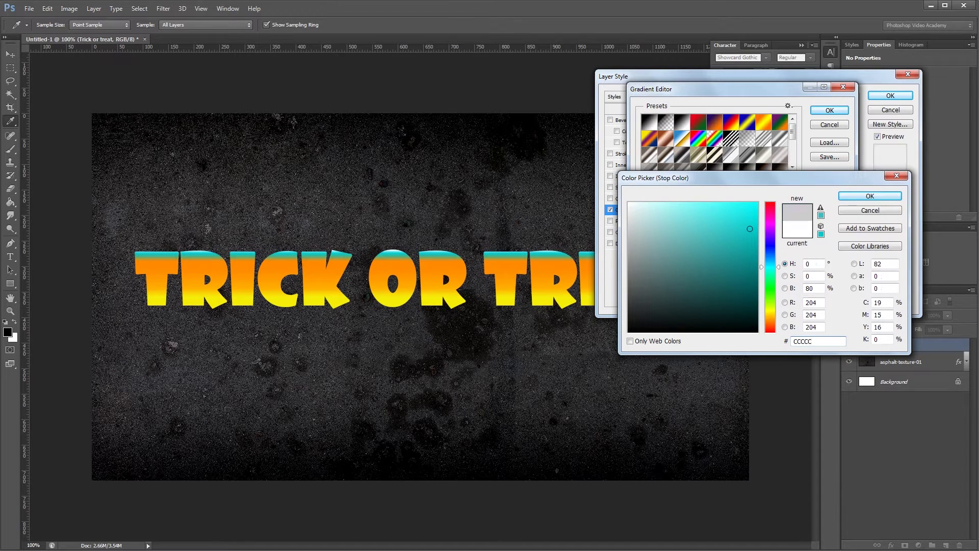
text(C)
click(869, 196)
click(840, 264)
click(696, 305)
click(820, 342)
double_click(820, 341)
text(EEE)
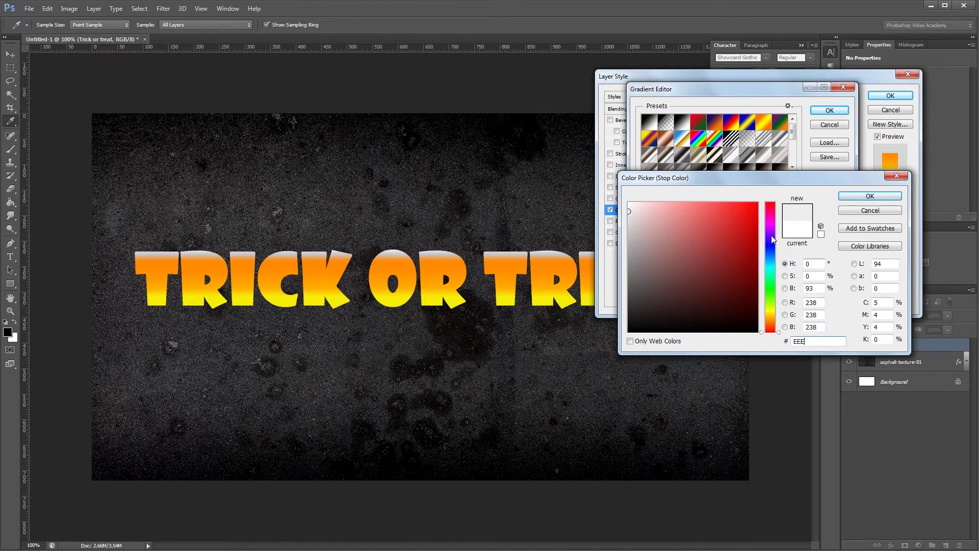
click(869, 197)
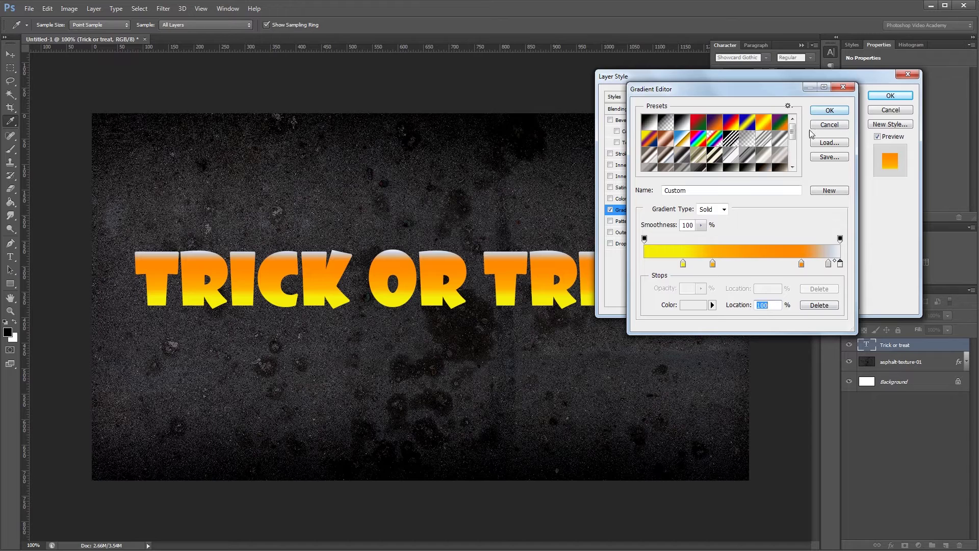
click(834, 111)
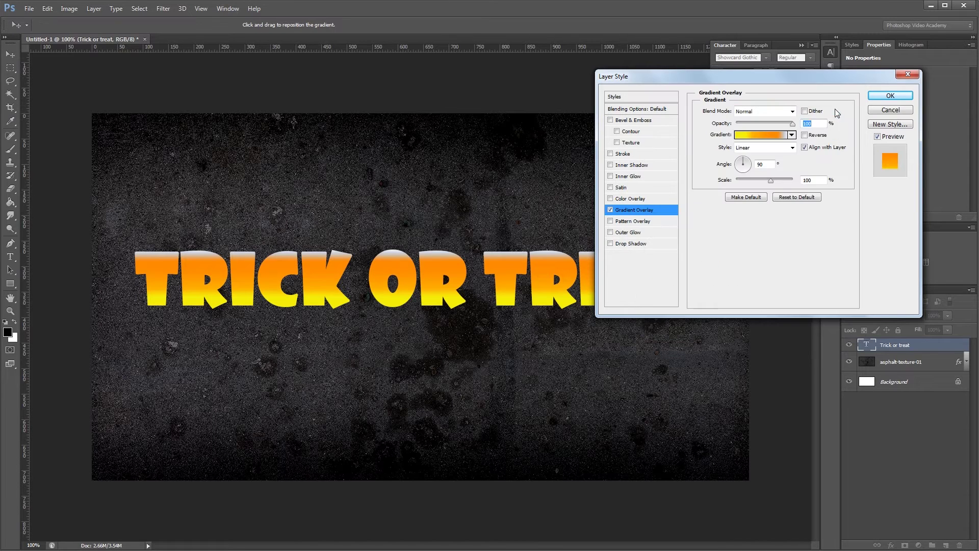
- Add a 25 px inner Bevel & Emboss at 40° altitude and enable its Contour
click(632, 119)
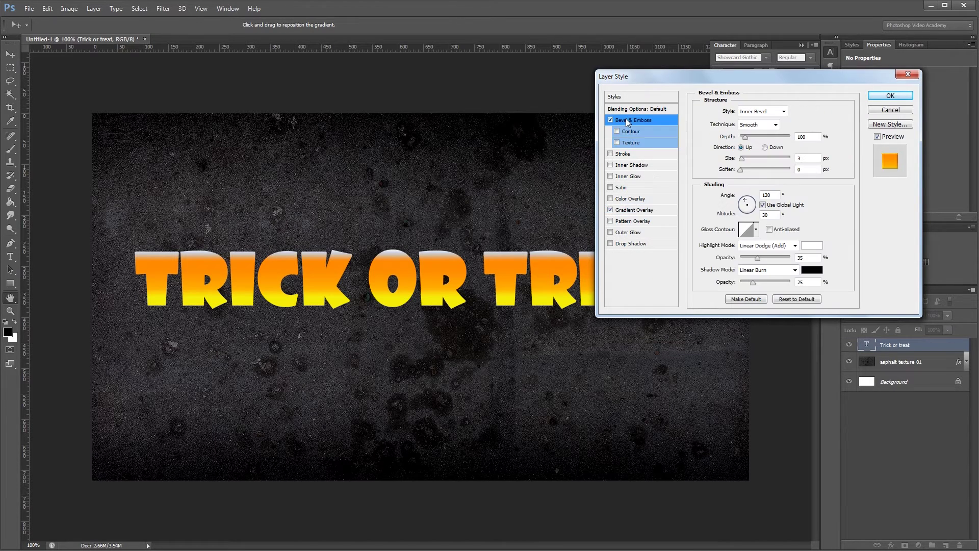
drag(741, 160, 749, 158)
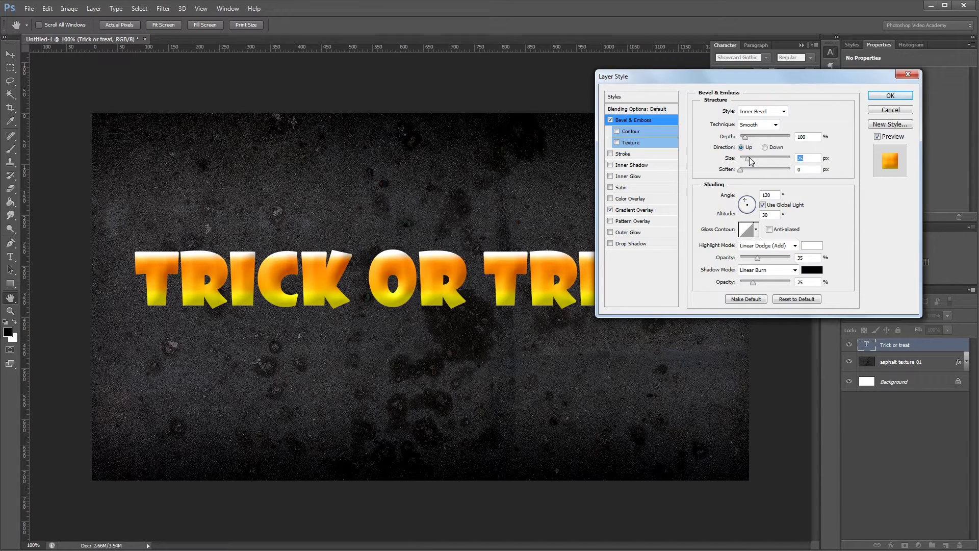
click(773, 215)
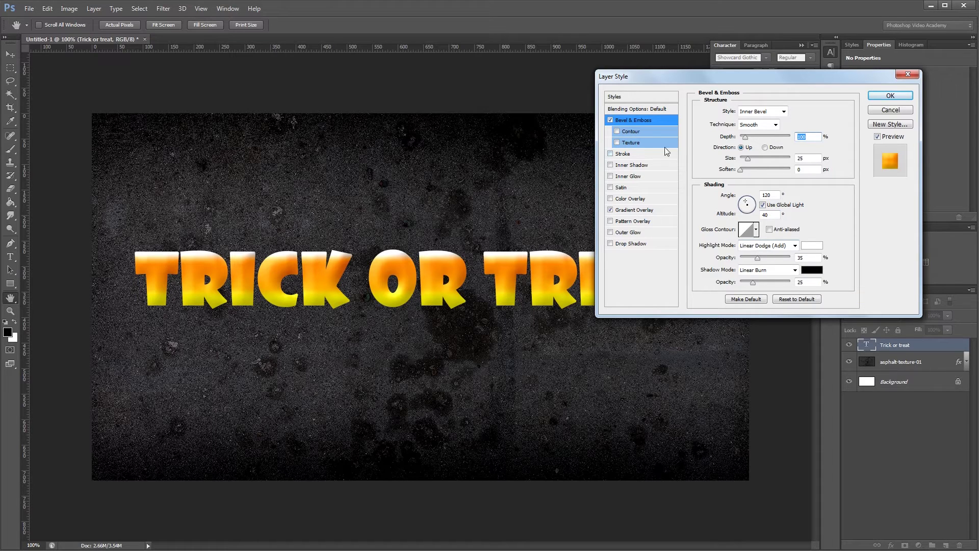
click(639, 131)
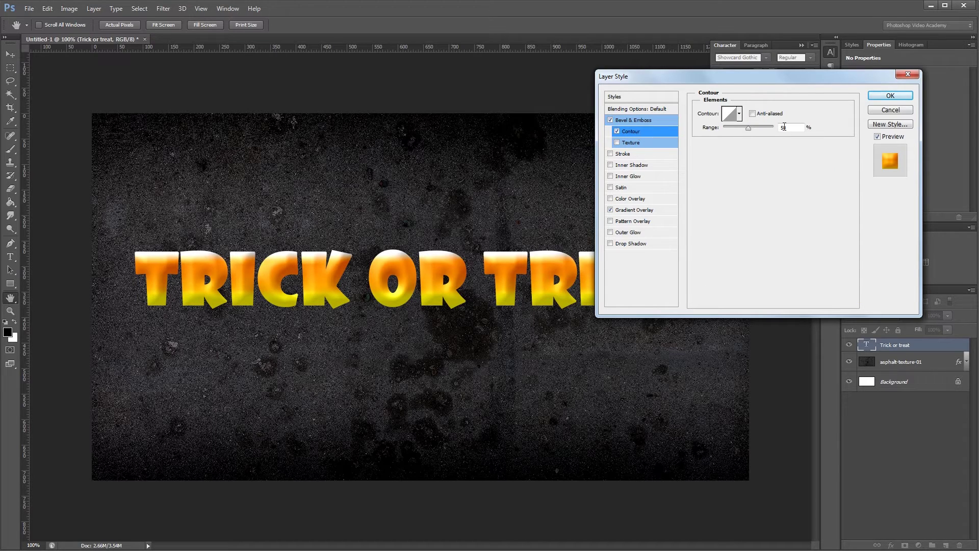
- Set contour range to 70, add the dark grey noise texture at depth 1, and enable Drop Shadow
drag(752, 129, 754, 131)
drag(757, 128, 758, 128)
click(629, 143)
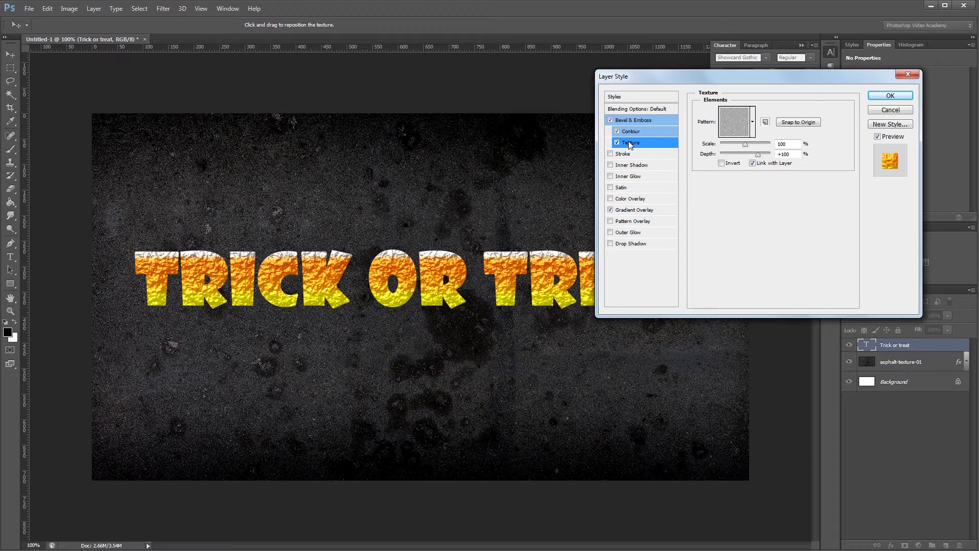
click(753, 123)
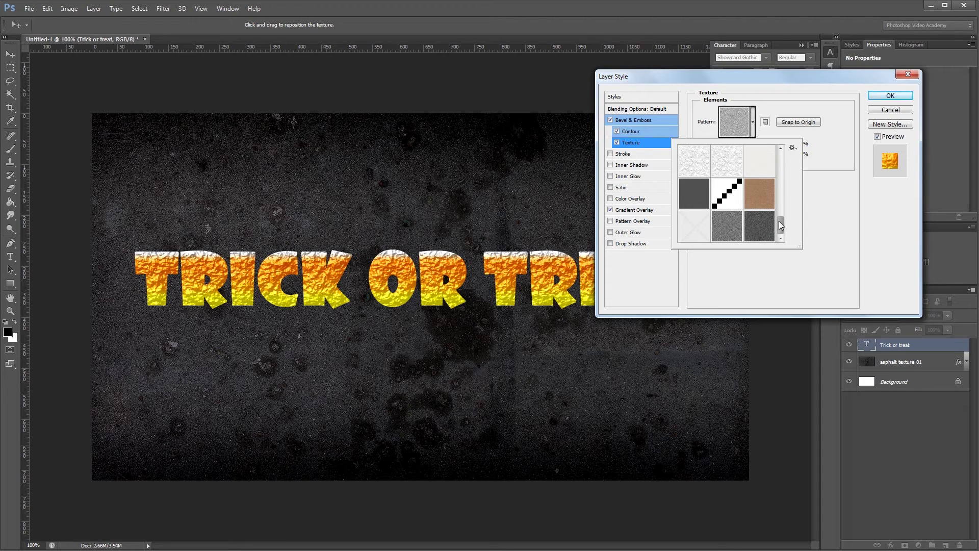
click(759, 226)
click(754, 91)
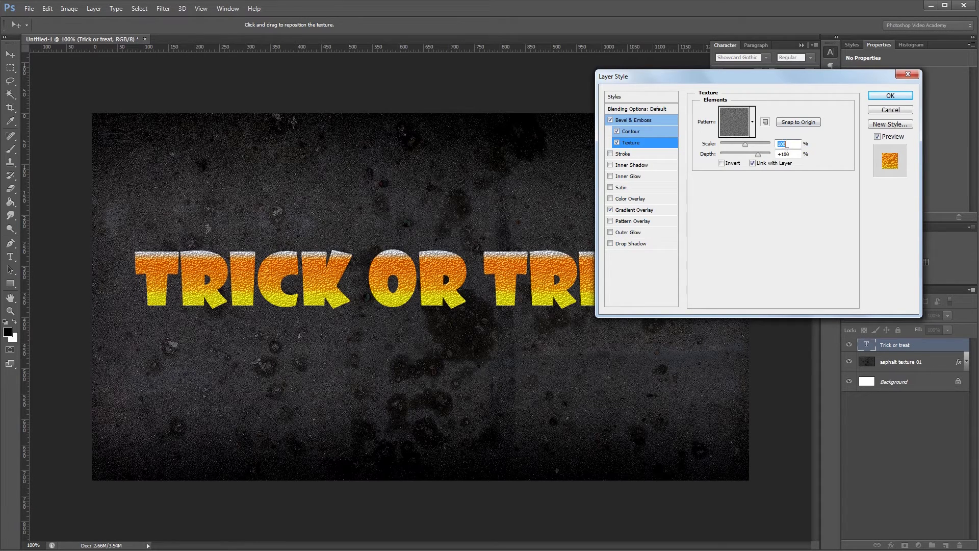
double_click(794, 155)
text(1)
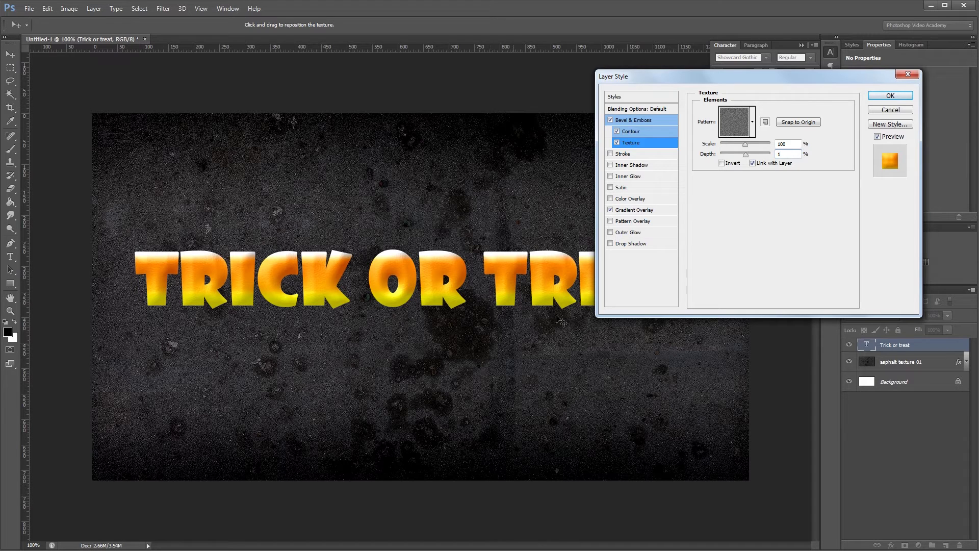
click(646, 245)
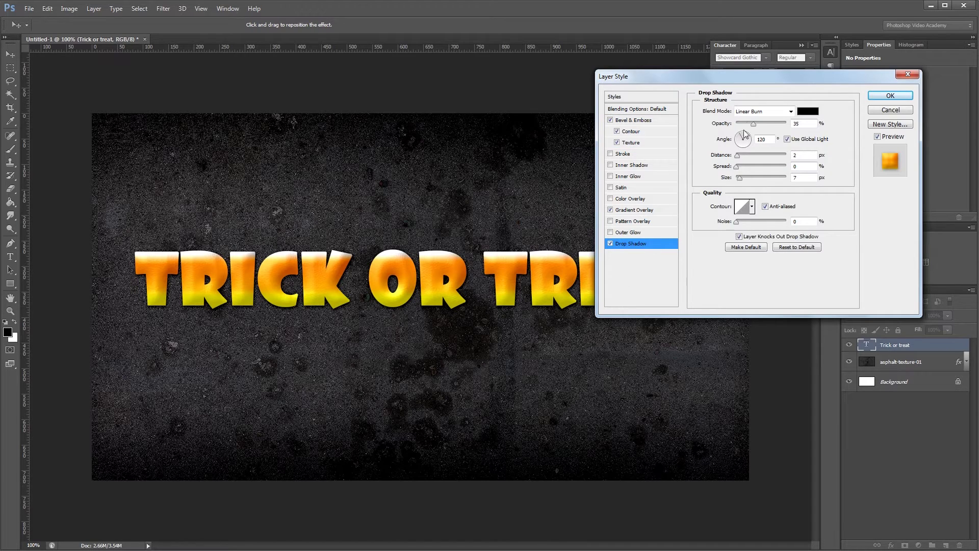
- Set the Linear Burn drop shadow to 15% opacity, 3 px distance, 15 px size, and enable Satin
click(758, 111)
click(758, 112)
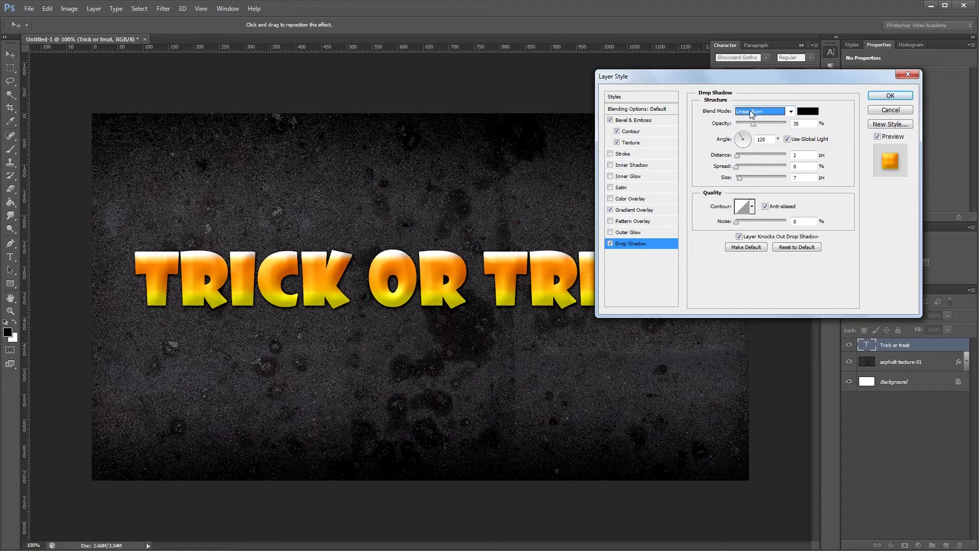
drag(754, 124, 743, 126)
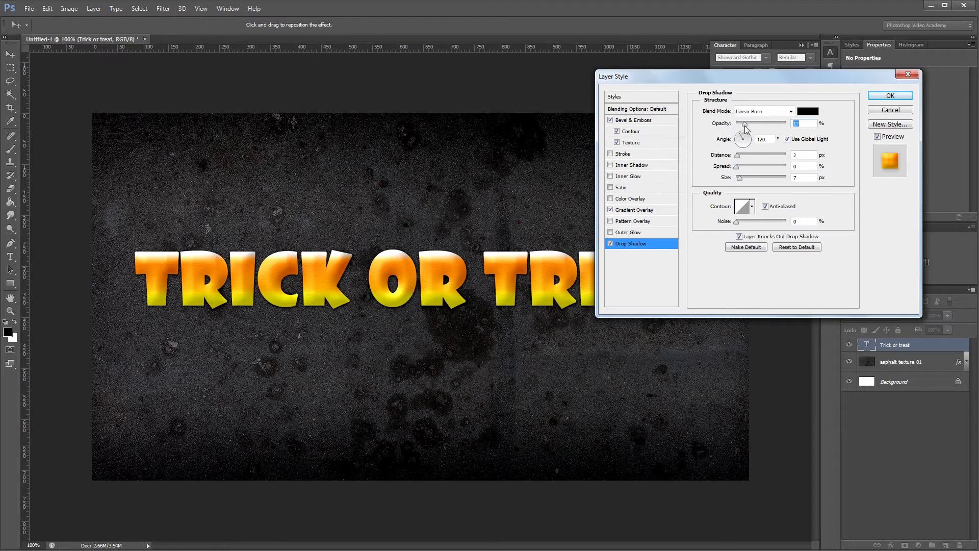
double_click(801, 156)
text(3)
double_click(793, 178)
text(15)
click(633, 188)
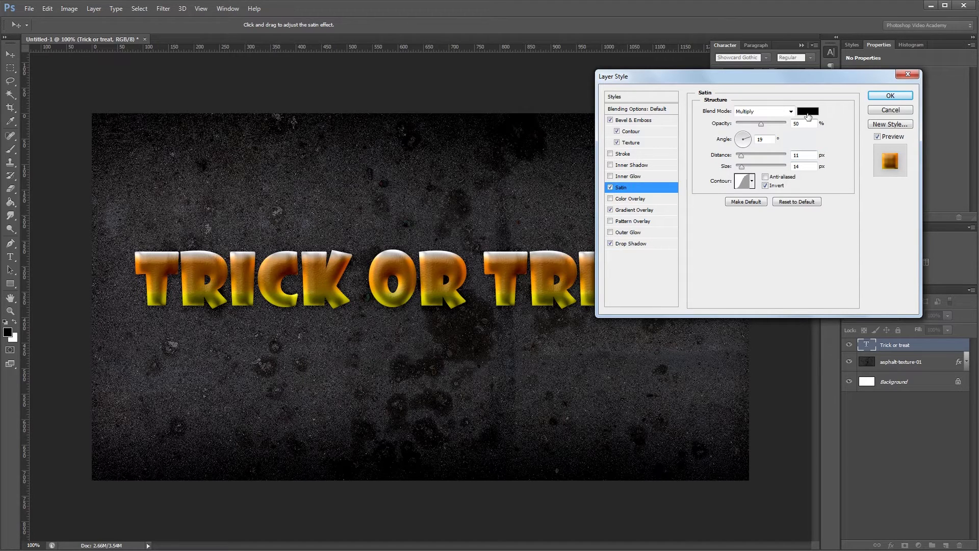
- Make the satin white in Linear Dodge (Add) mode at 15% opacity
click(808, 112)
click(629, 203)
click(870, 196)
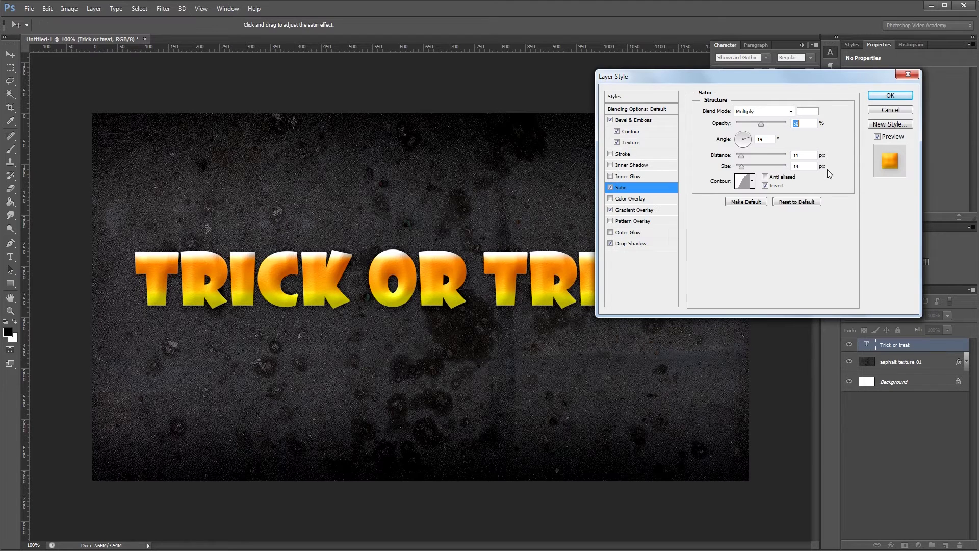
click(761, 111)
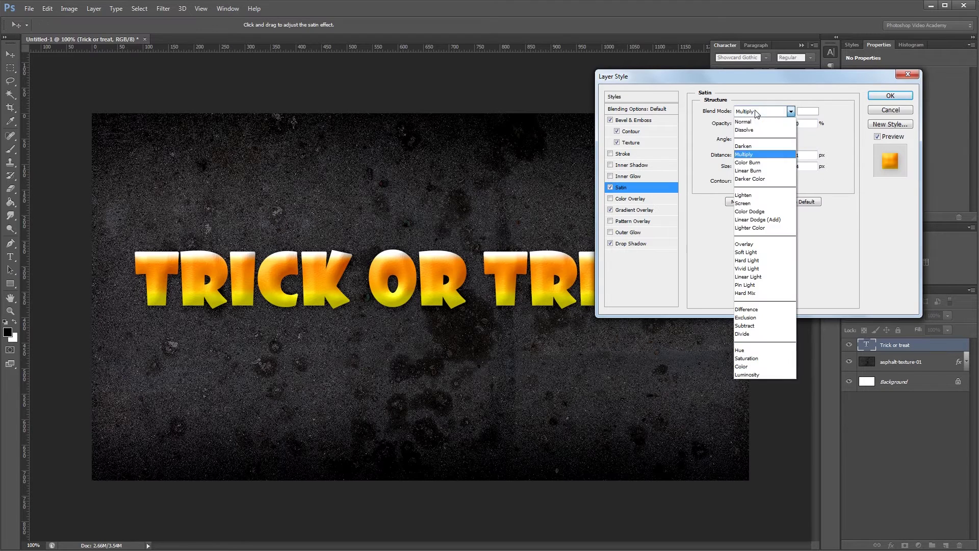
click(750, 219)
drag(761, 124, 745, 134)
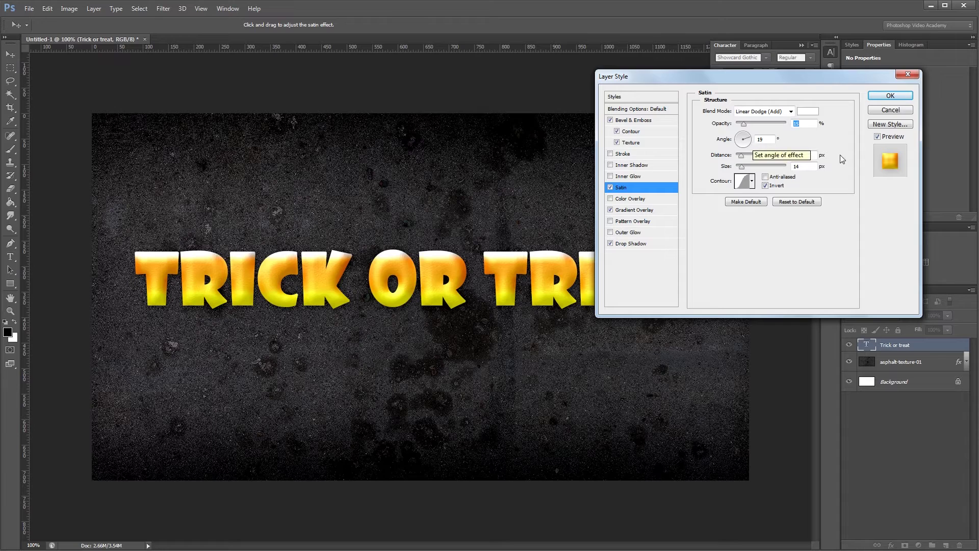
- Set satin distance to 19 px, size to 20 px, pick a new contour preset, and enable Color Overlay
click(814, 156)
key(Up)
key(Up)
key(Up)
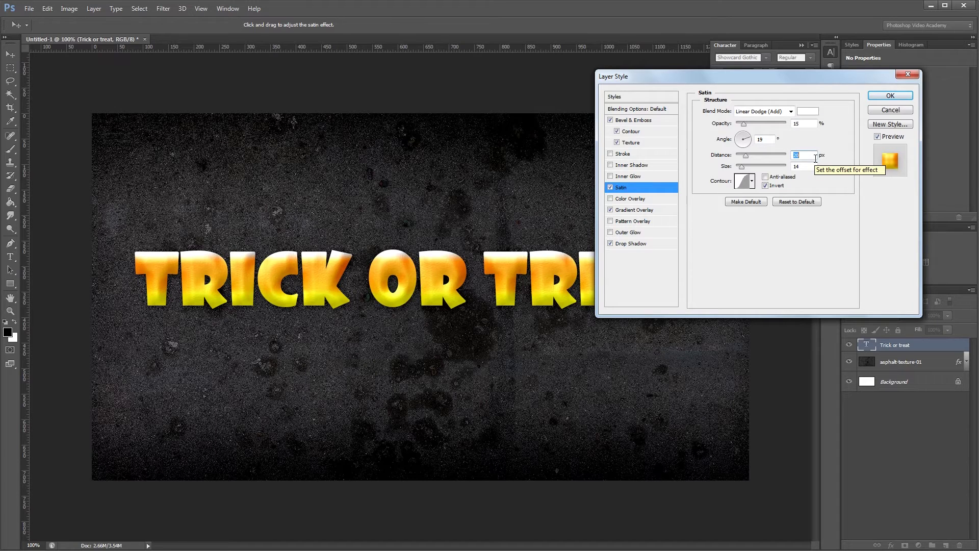
click(810, 168)
key(Up)
key(Up)
key(Up)
key(Up)
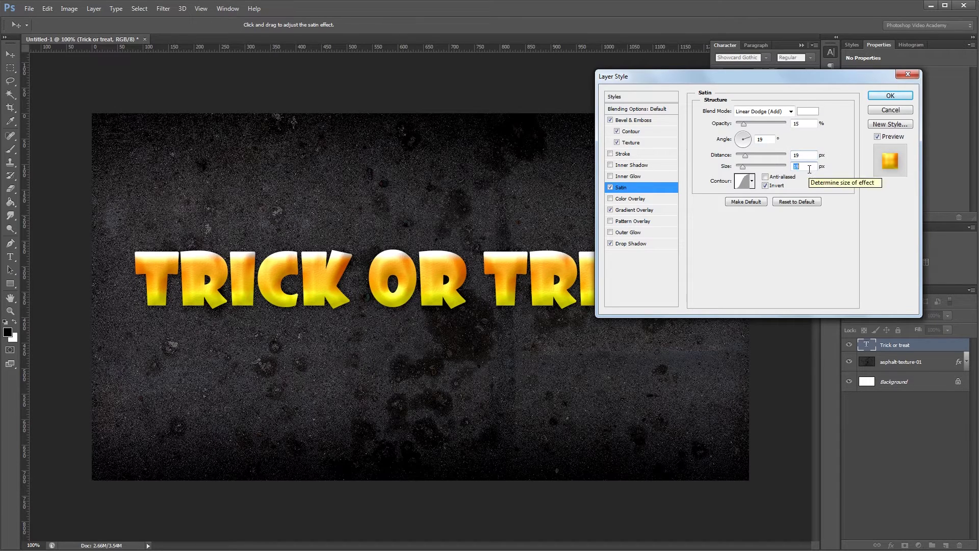
click(752, 181)
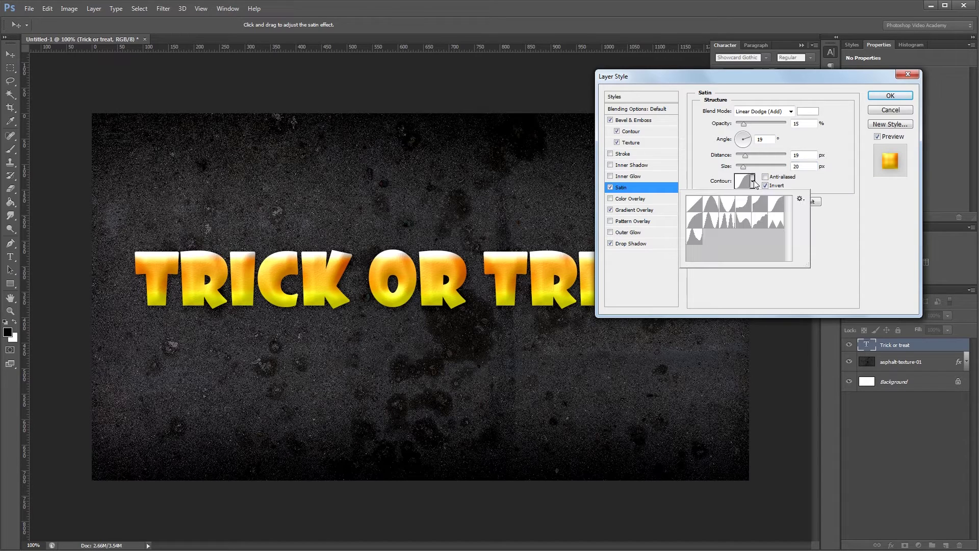
double_click(778, 205)
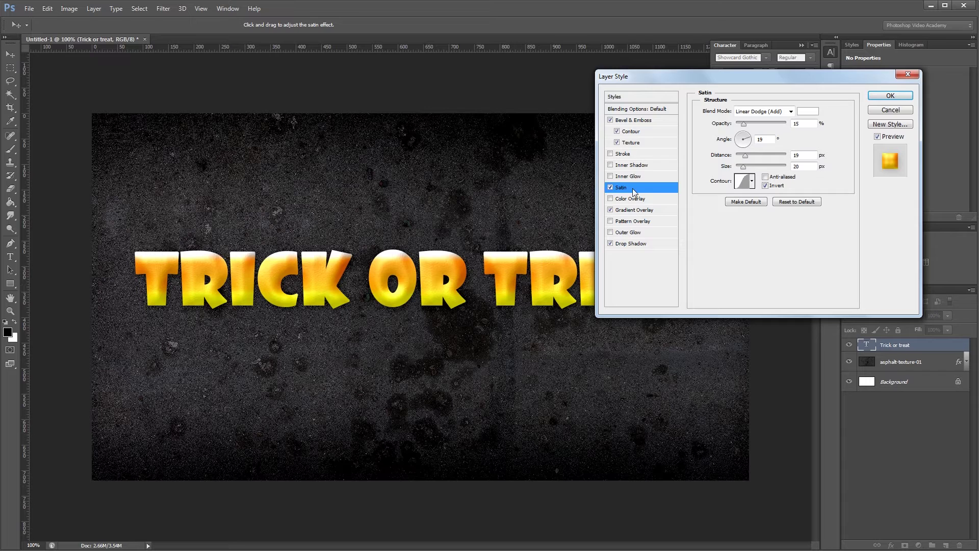
click(645, 198)
- Make the colour overlay black in Linear Burn mode at 10% opacity
click(808, 111)
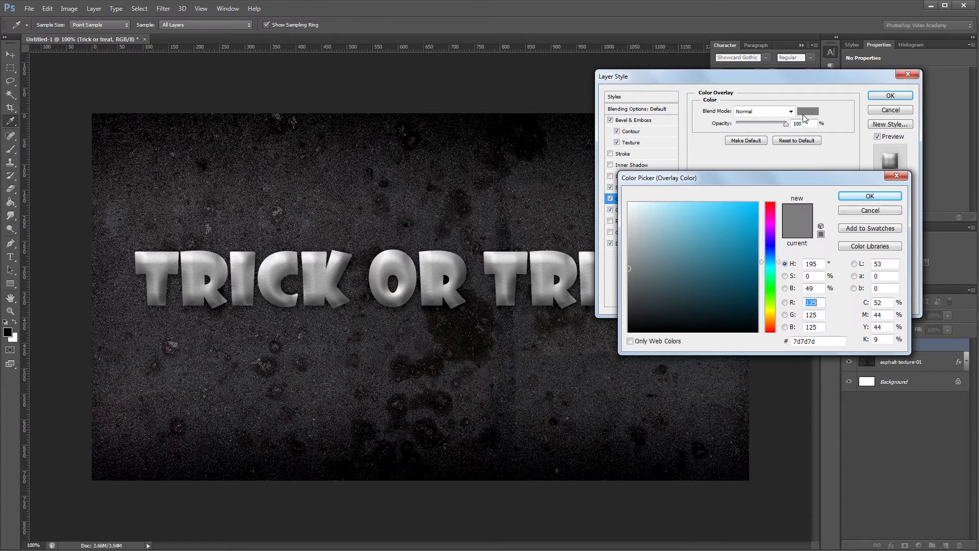
click(870, 196)
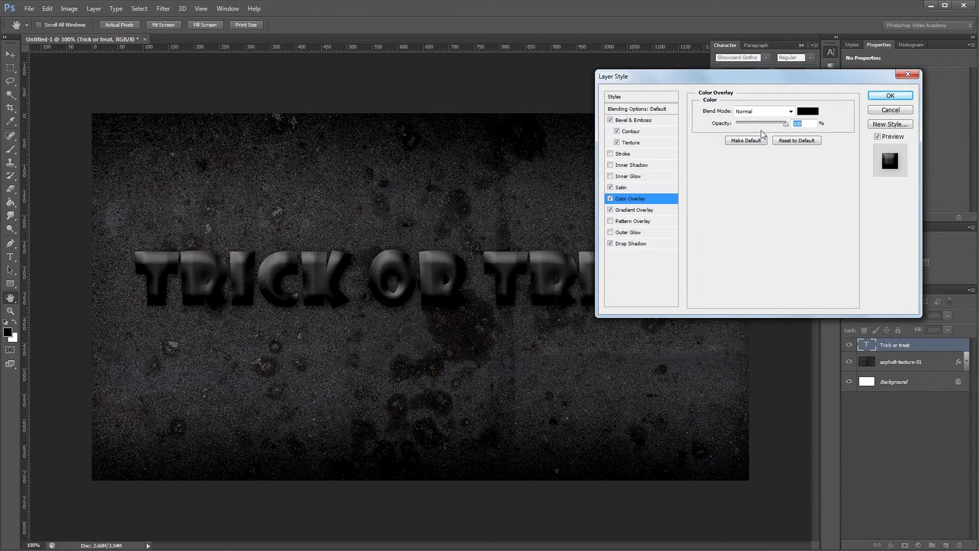
click(756, 112)
click(755, 170)
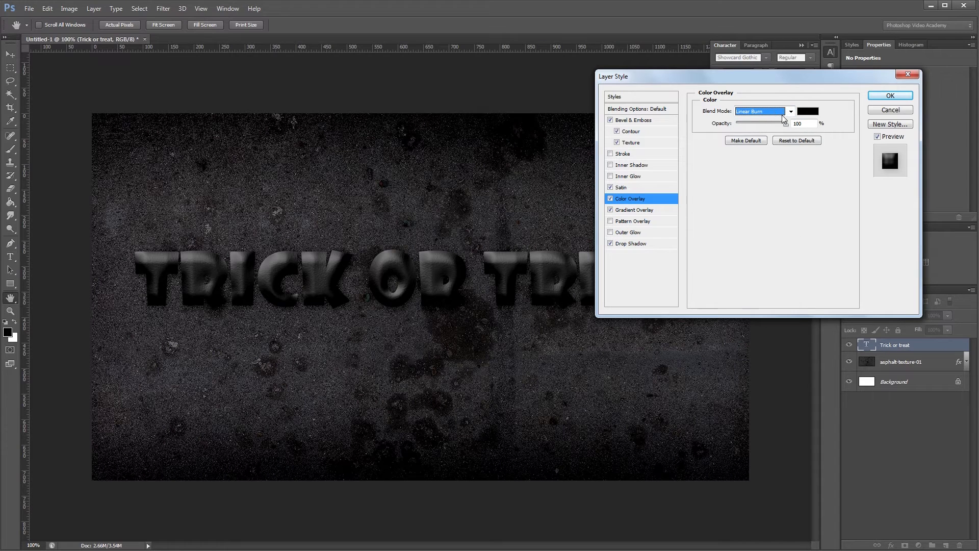
drag(786, 126, 743, 134)
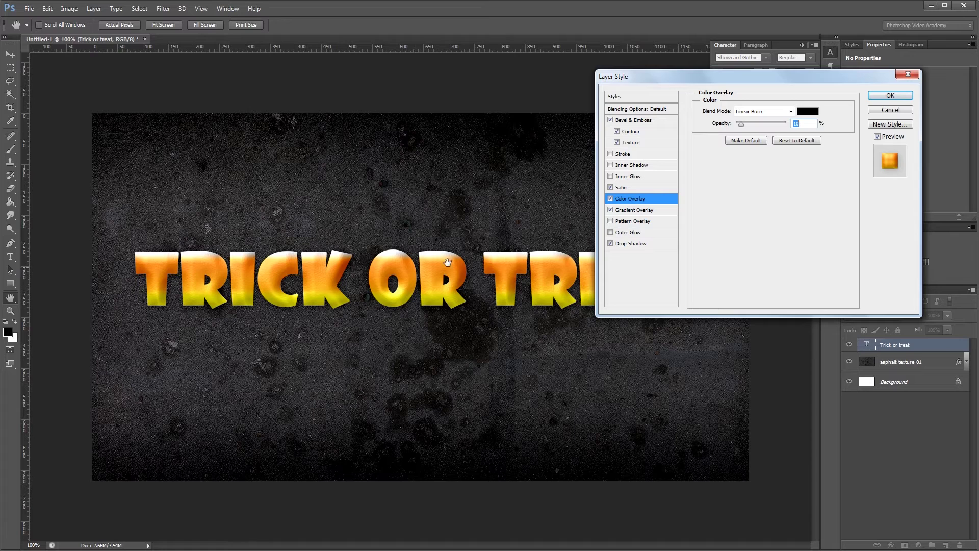
- Add a Linear Burn inner glow at 45% opacity and 10 px size, then enable Inner Shadow
click(629, 175)
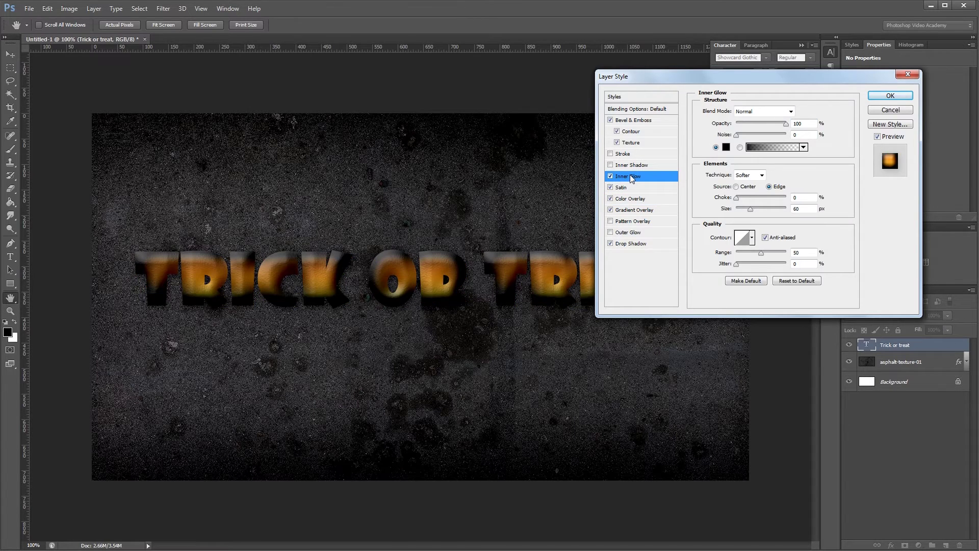
click(761, 113)
click(763, 171)
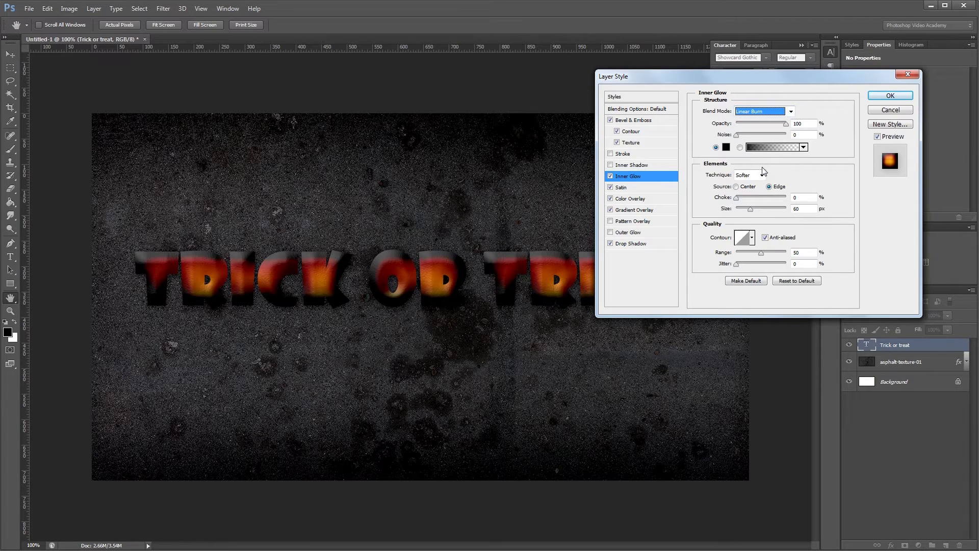
drag(789, 130, 761, 130)
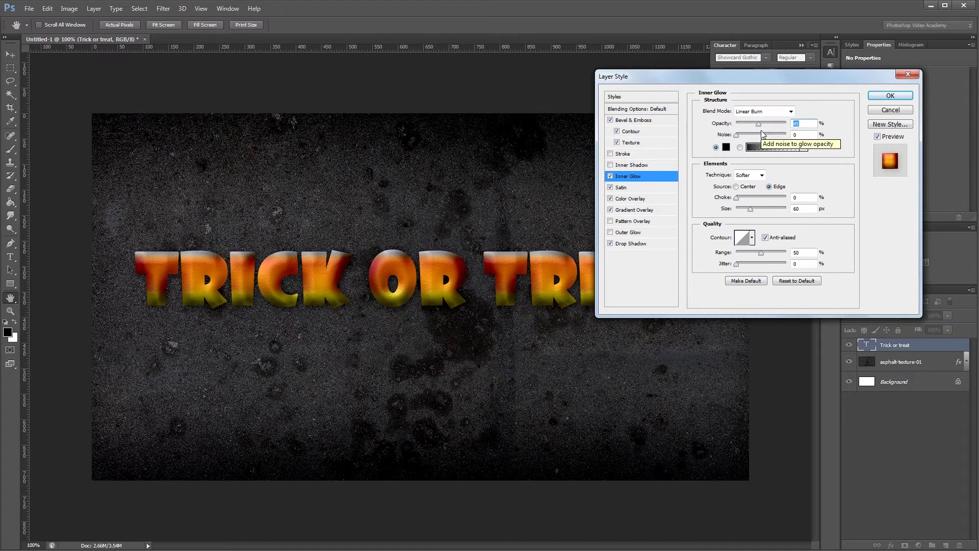
drag(750, 208, 739, 209)
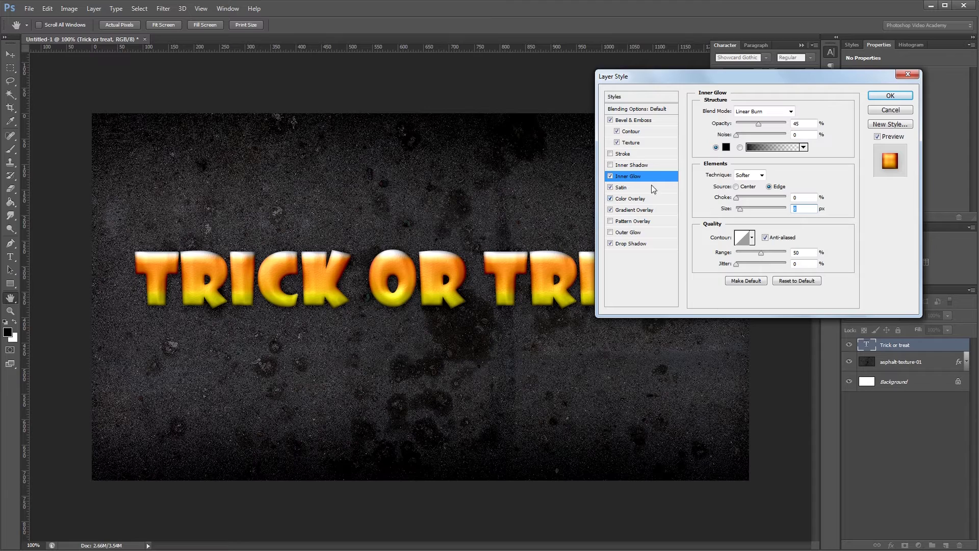
click(632, 165)
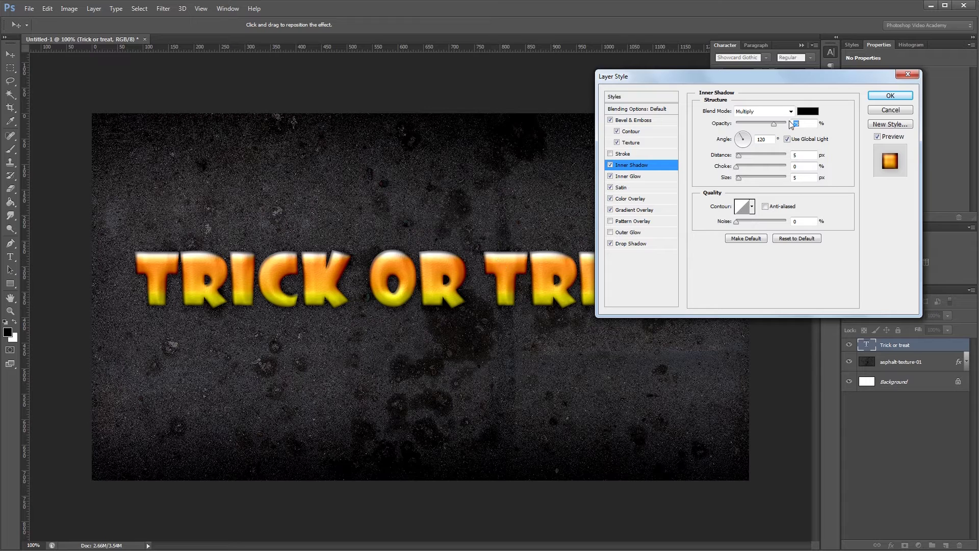
- Make the inner shadow white Linear Dodge (Add) at 50% opacity, 9 px size, and apply the style
click(808, 111)
click(629, 203)
click(871, 197)
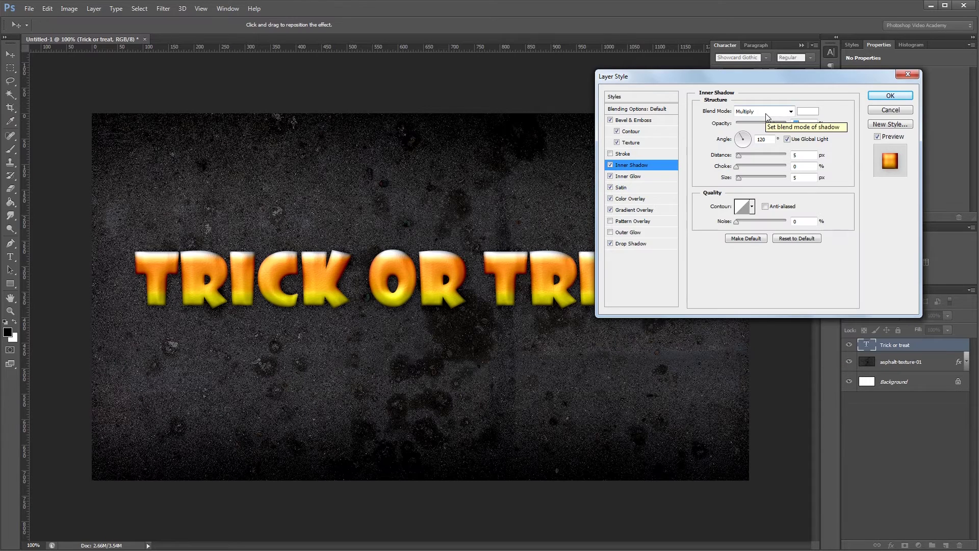
click(791, 111)
click(763, 219)
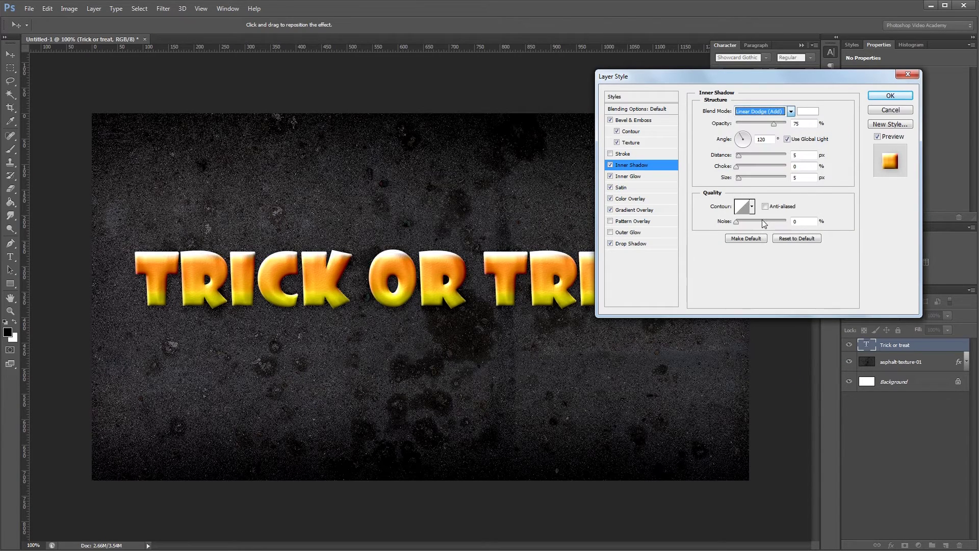
drag(775, 125, 761, 126)
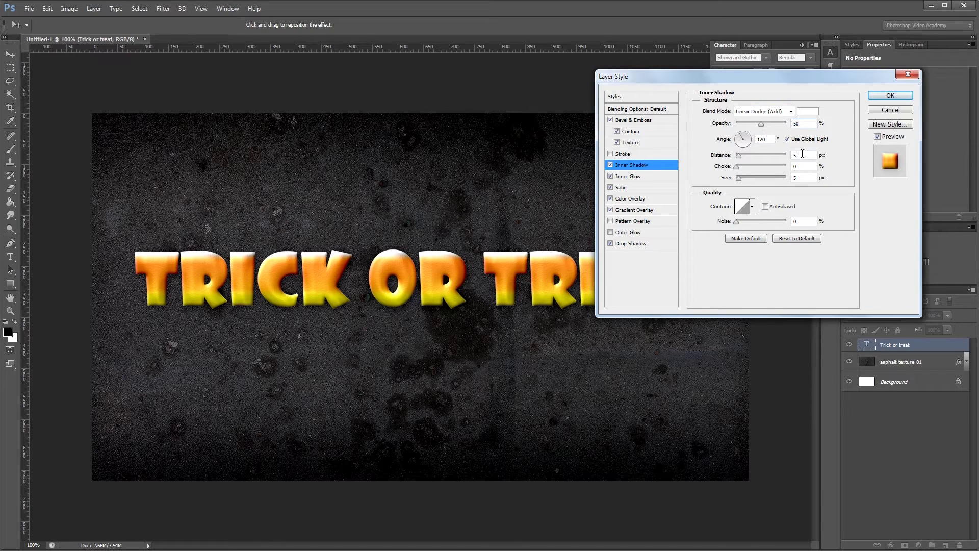
key(Up)
key(Up)
key(Up)
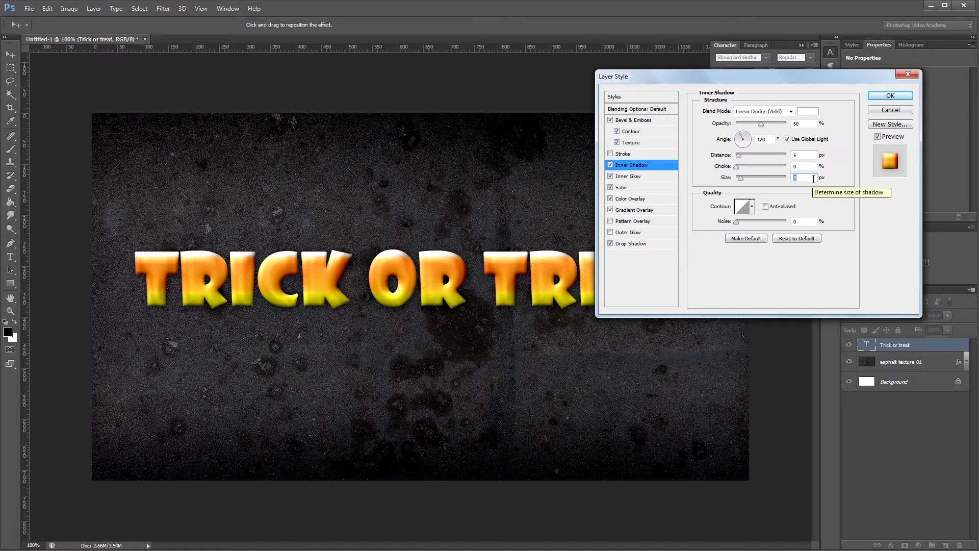
click(893, 95)
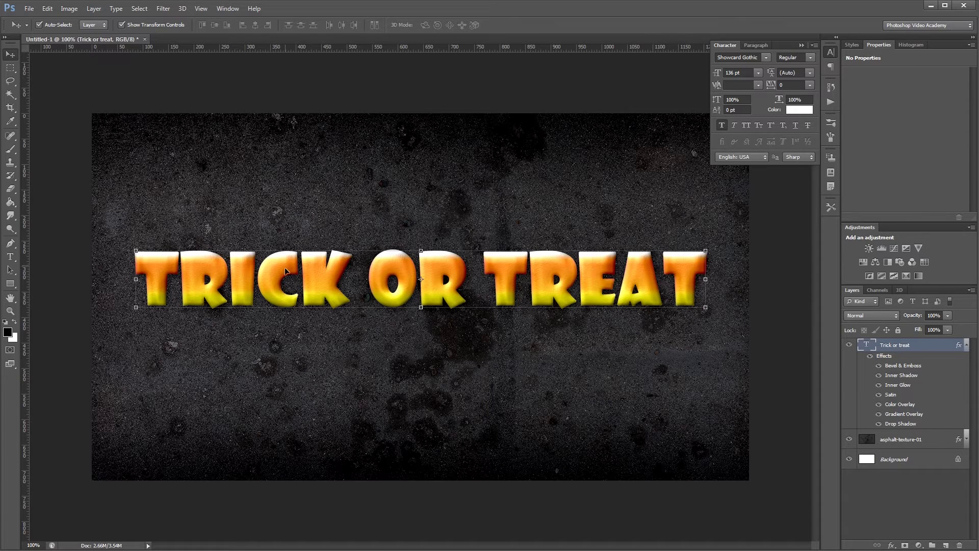
- Type the subtitle 'Have a happy Halloween' below the title
key(t)
click(294, 368)
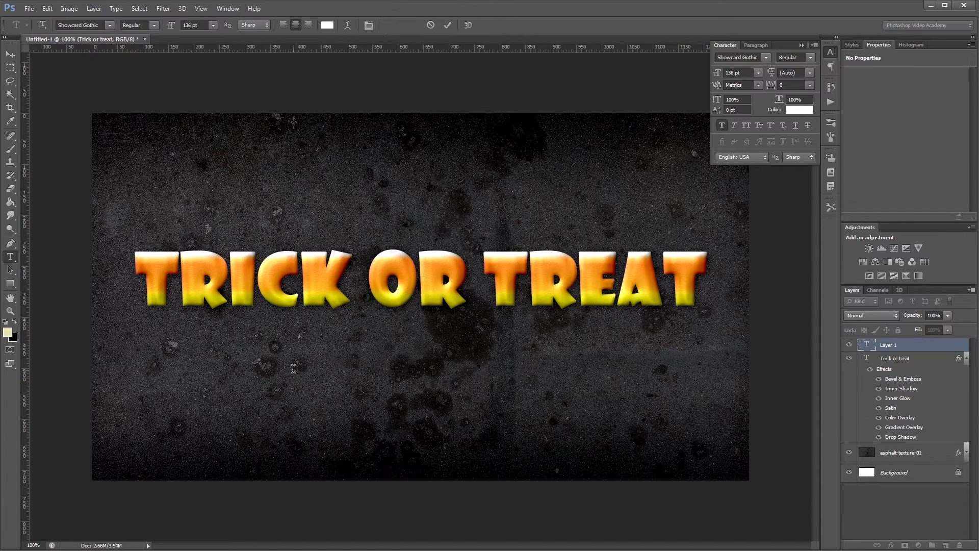
text(Have a hap)
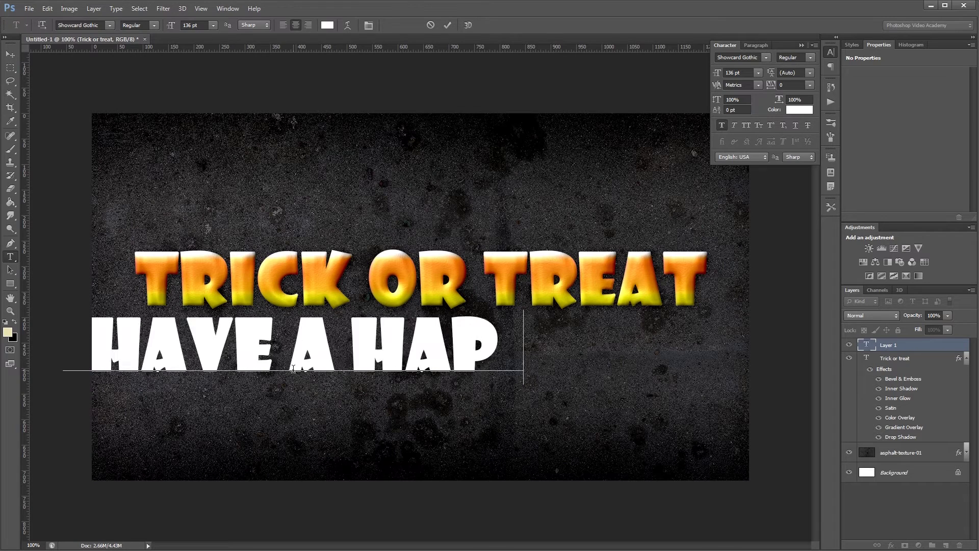
text(py Halloween)
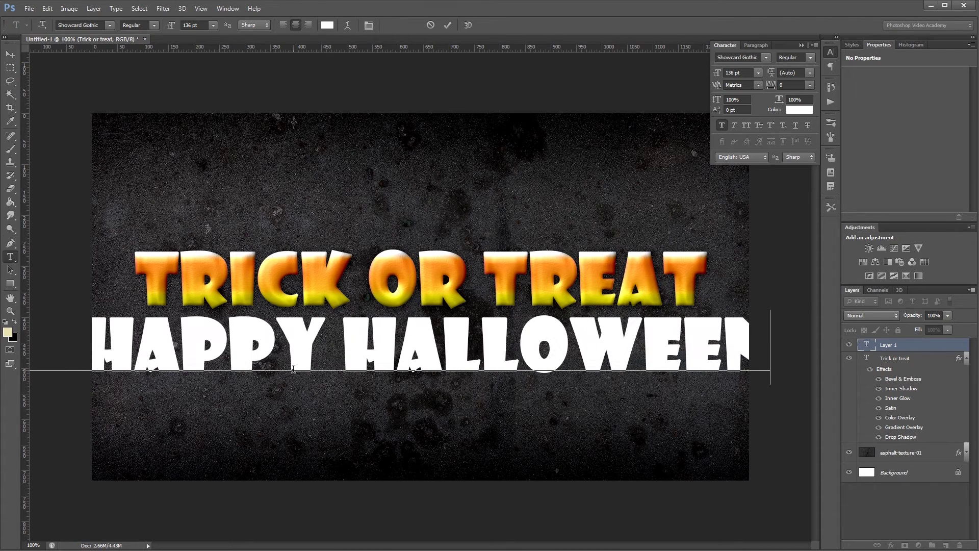
key(ctrl+Return)
- Turn off Faux Bold and set the subtitle font to Defused at 64 pt
key(v)
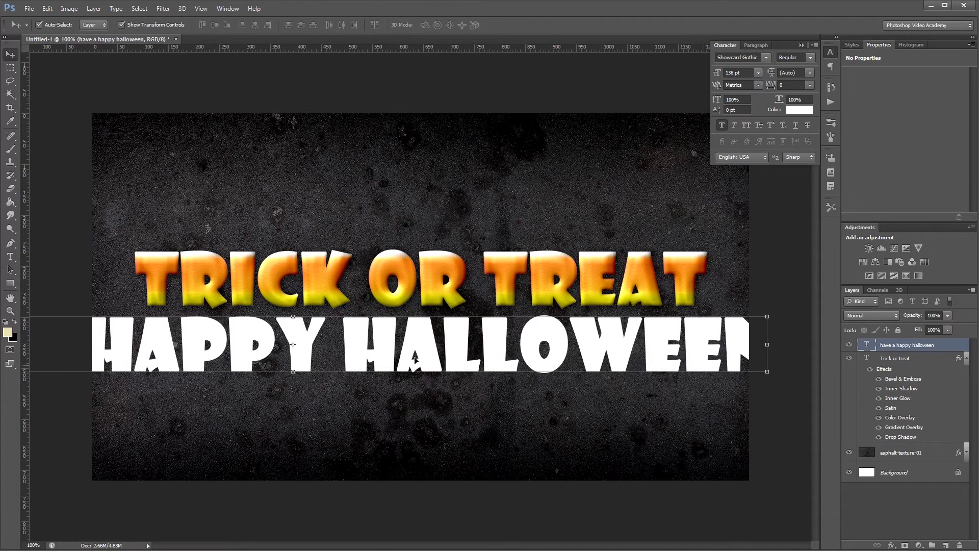
click(721, 125)
click(736, 56)
text(Defused)
key(Return)
key(Tab)
key(Tab)
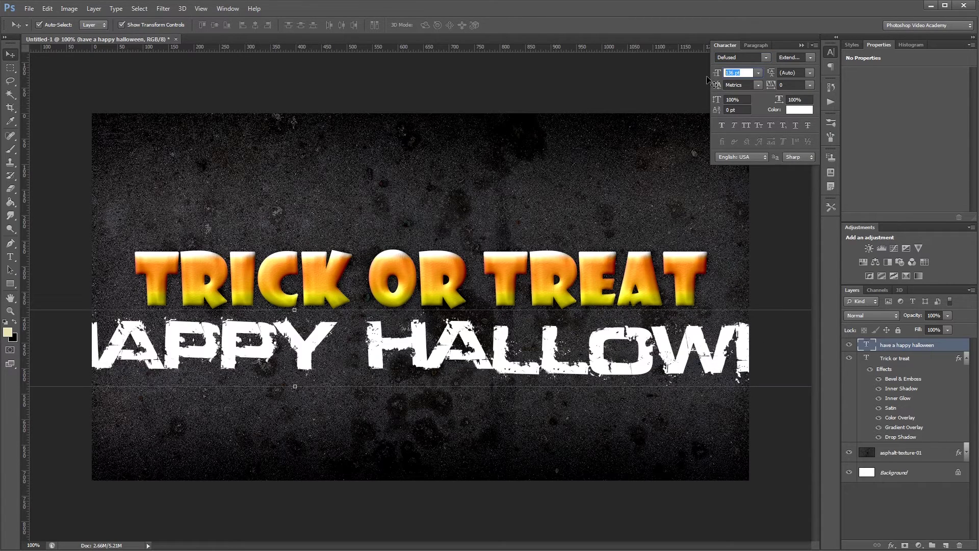
text(64)
key(Return)
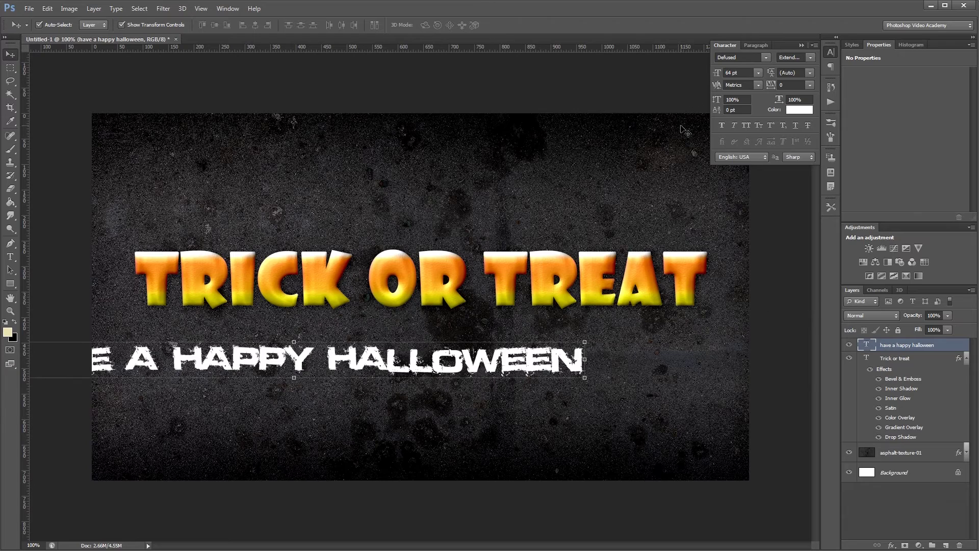
- Move the subtitle just under TRICK OR TREAT and scale it to about 80%
drag(540, 357, 658, 337)
key(ctrl+t)
key(Return)
key(shift+Up)
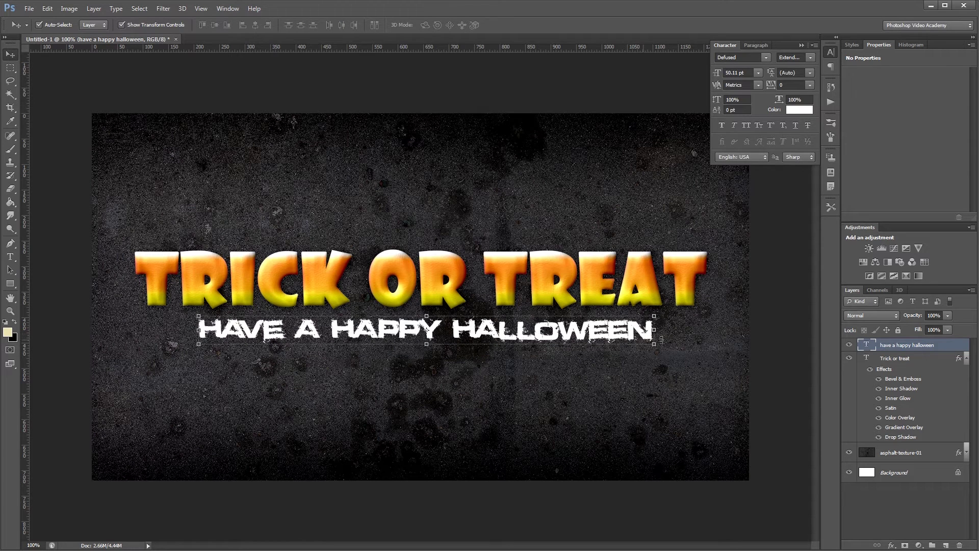
- Enter ebe3ae as the subtitle's text colour
click(798, 109)
click(820, 345)
text(ebe3ae)
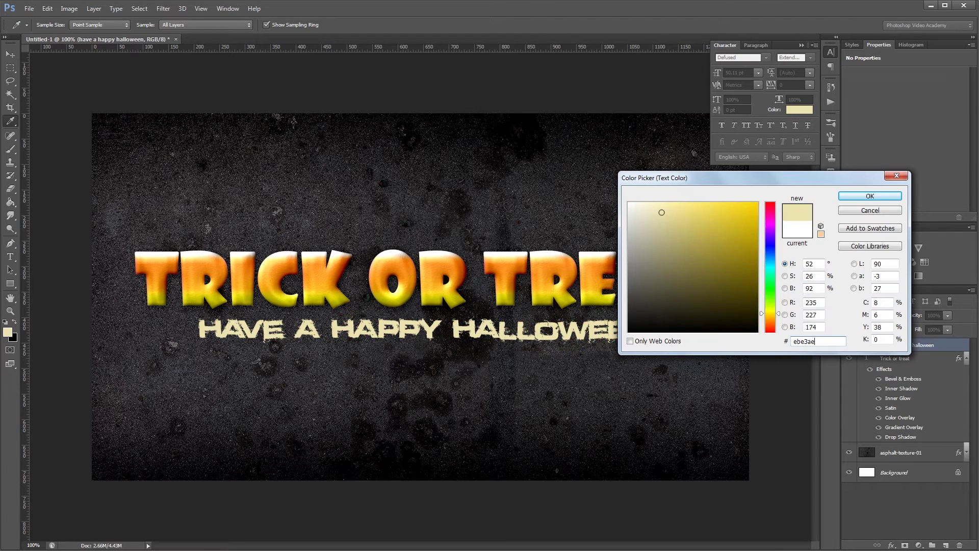
- Apply the pale ebe3ae colour and set the subtitle layer to Color Dodge blending
key(Return)
click(872, 316)
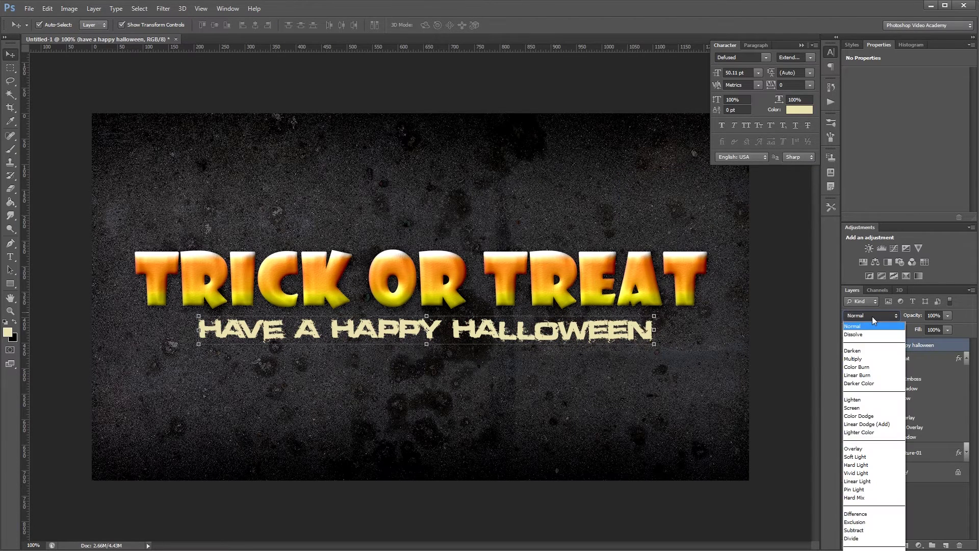
click(859, 416)
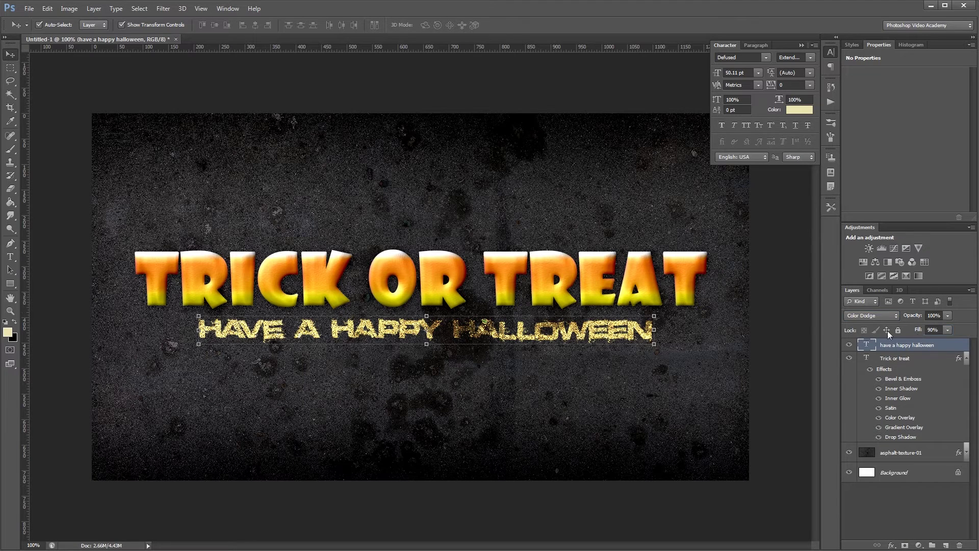
click(761, 323)
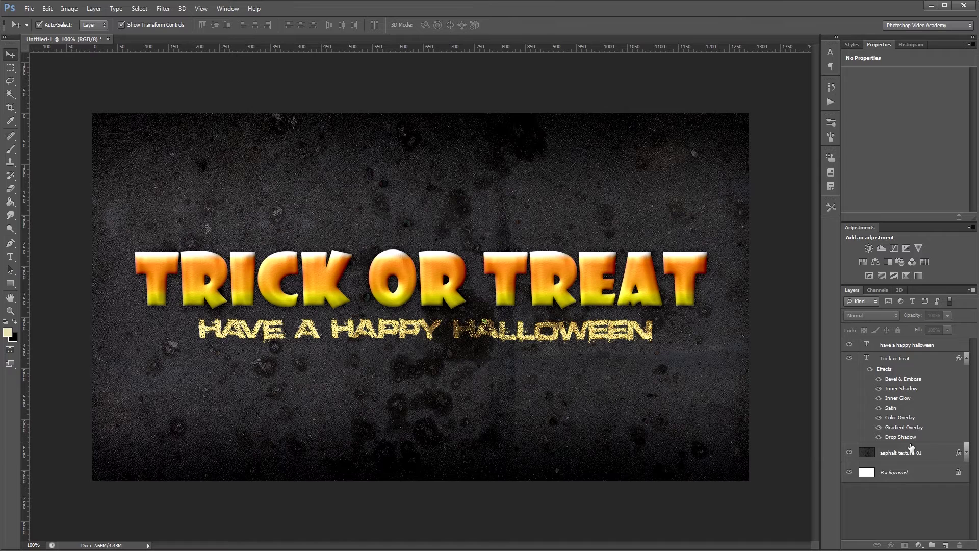
click(941, 454)
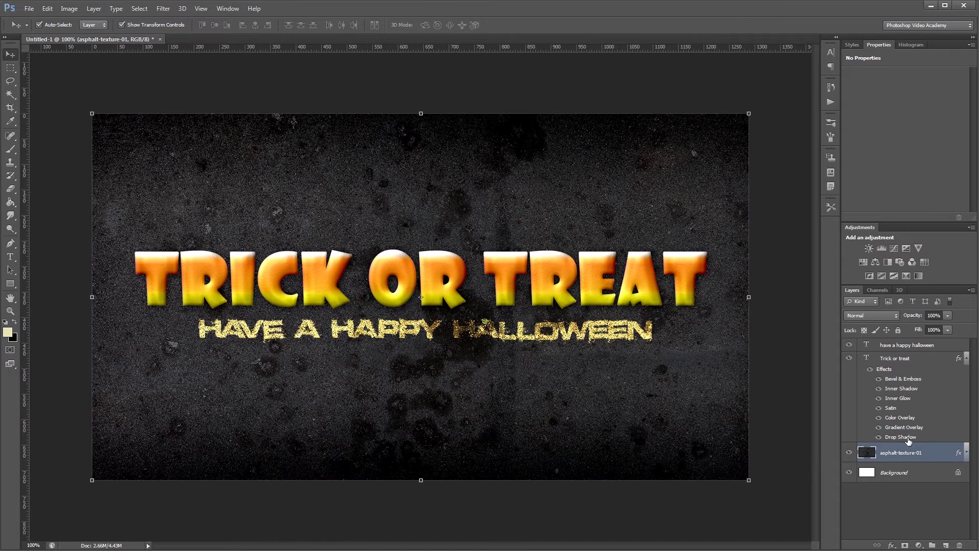
- Clone nearby asphalt texture over a spot above HALLOWEEN using a 59 px Clone Stamp brush
click(10, 166)
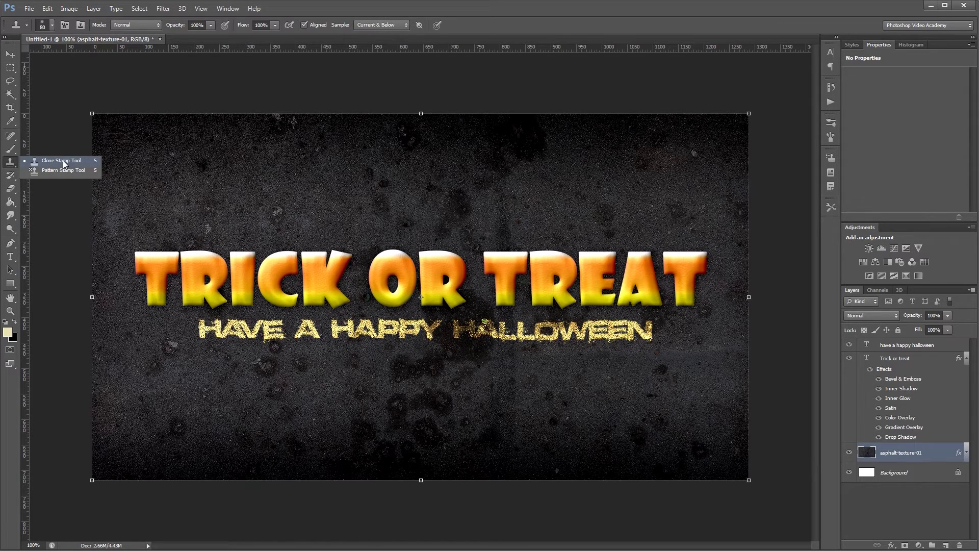
click(63, 161)
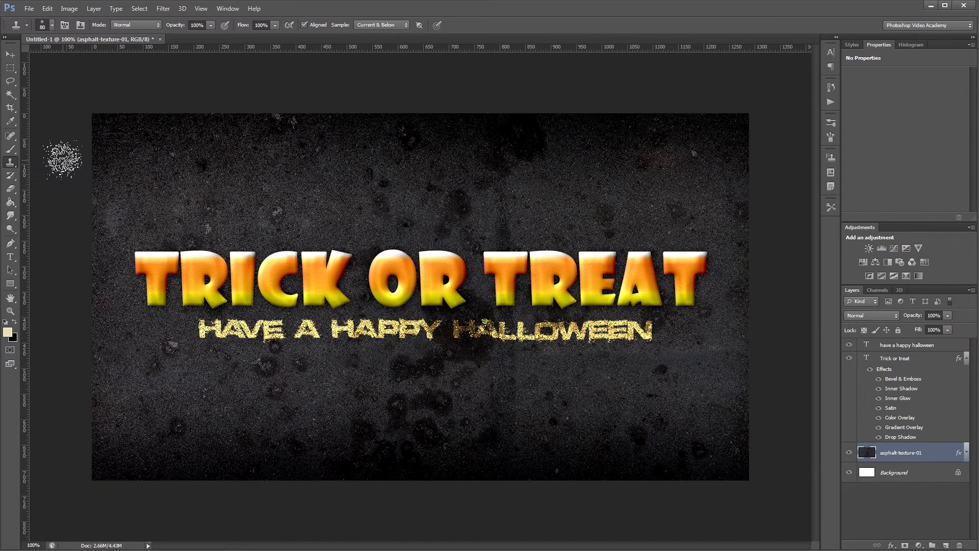
click(51, 29)
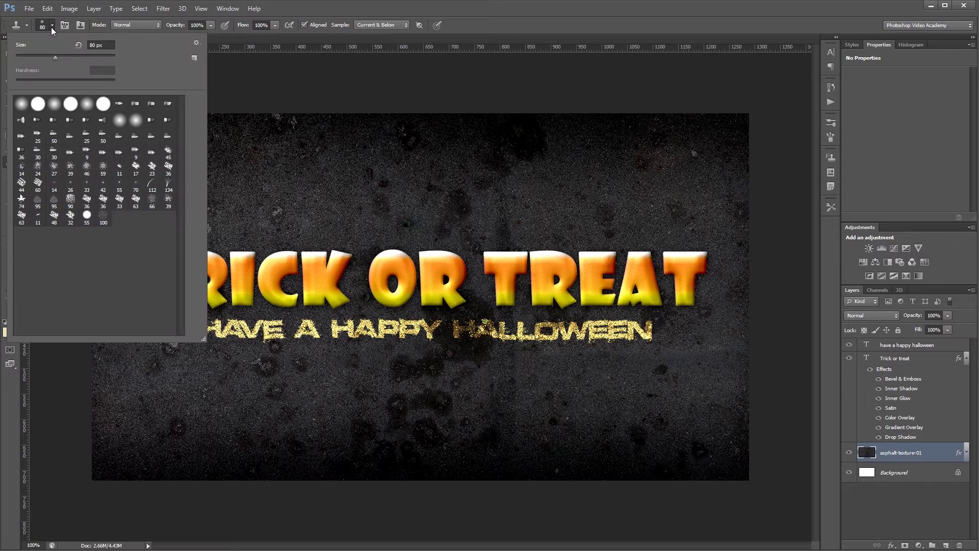
click(103, 168)
click(595, 343)
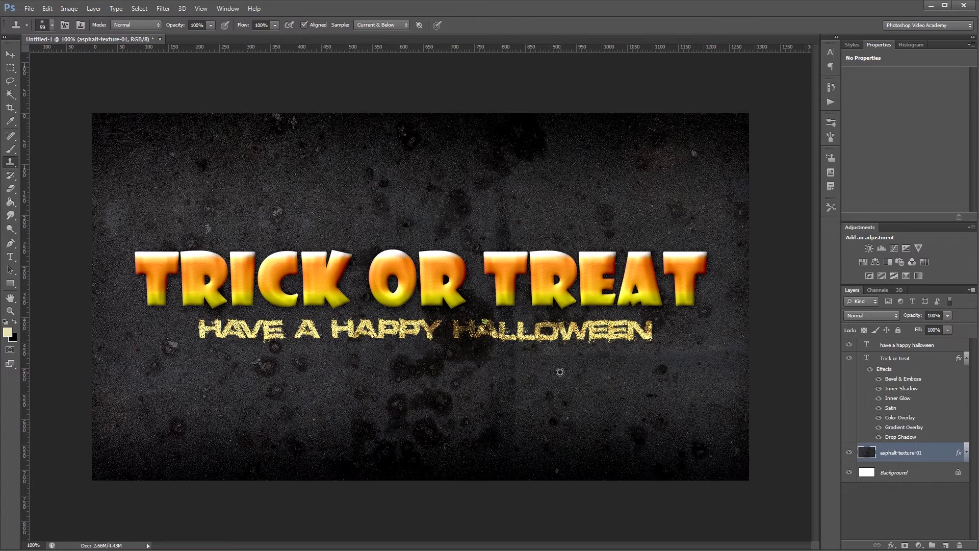
mouse_move(479, 328)
mouse_down()
mouse_move(468, 318)
mouse_move(437, 332)
mouse_move(430, 313)
mouse_move(437, 339)
mouse_move(487, 339)
mouse_move(487, 303)
mouse_move(473, 315)
mouse_up()
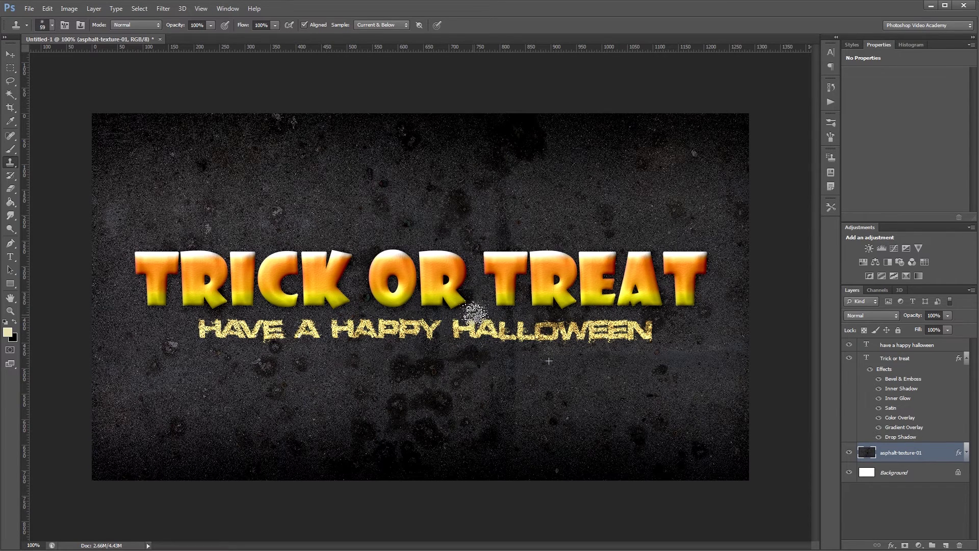
key(v)
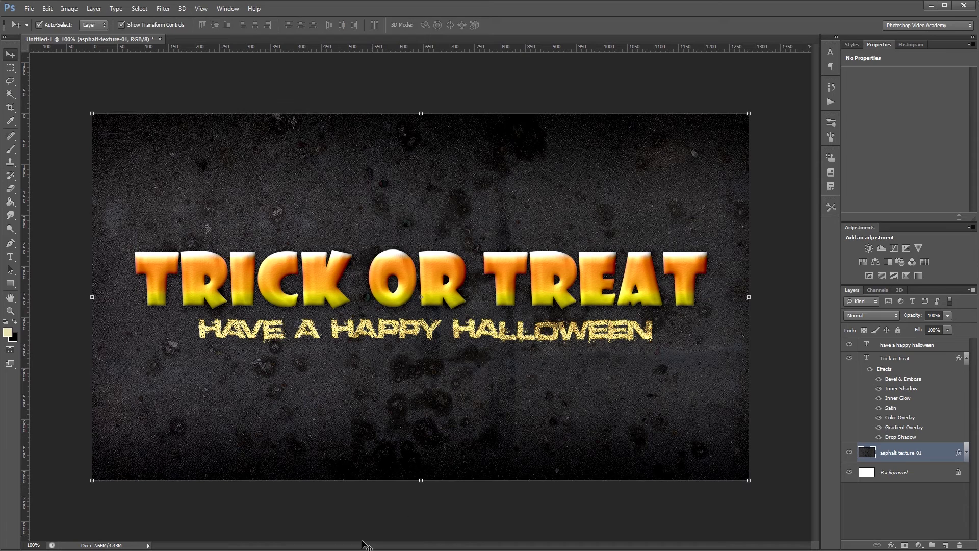
key(alt+Tab)
- Place Smoke_V1_1072 above the text at lower left in Screen mode and add a Hue/Saturation layer
drag(577, 168, 212, 361)
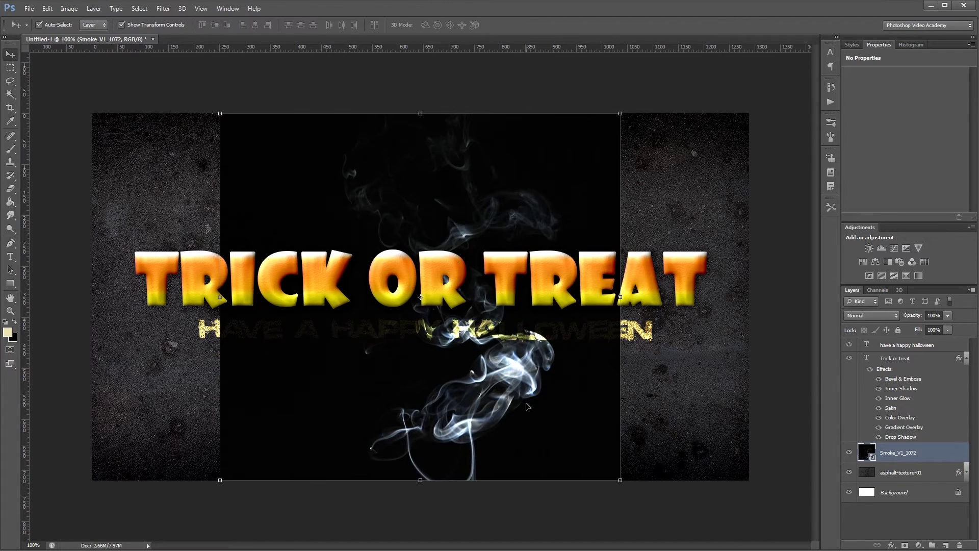
key(ctrl+shift+bracketright)
drag(542, 420, 277, 408)
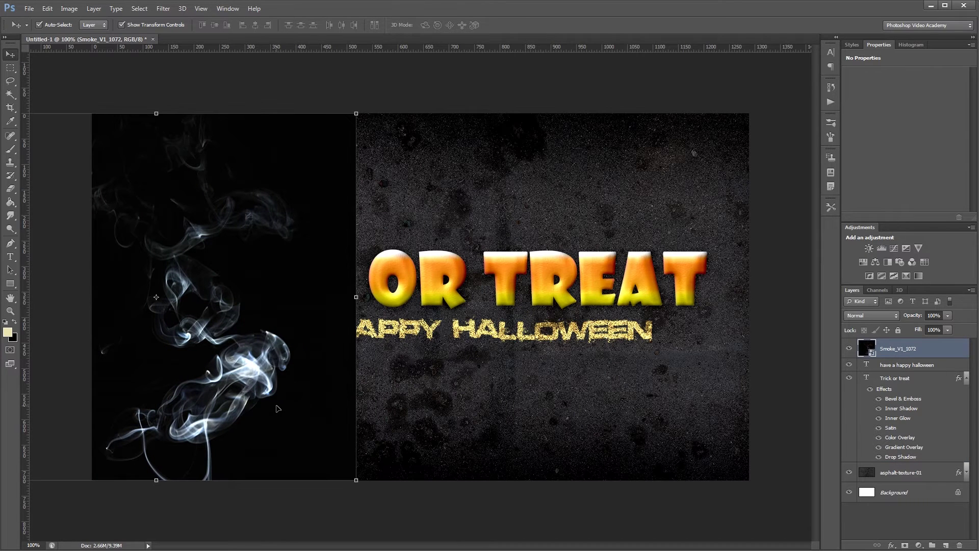
click(861, 315)
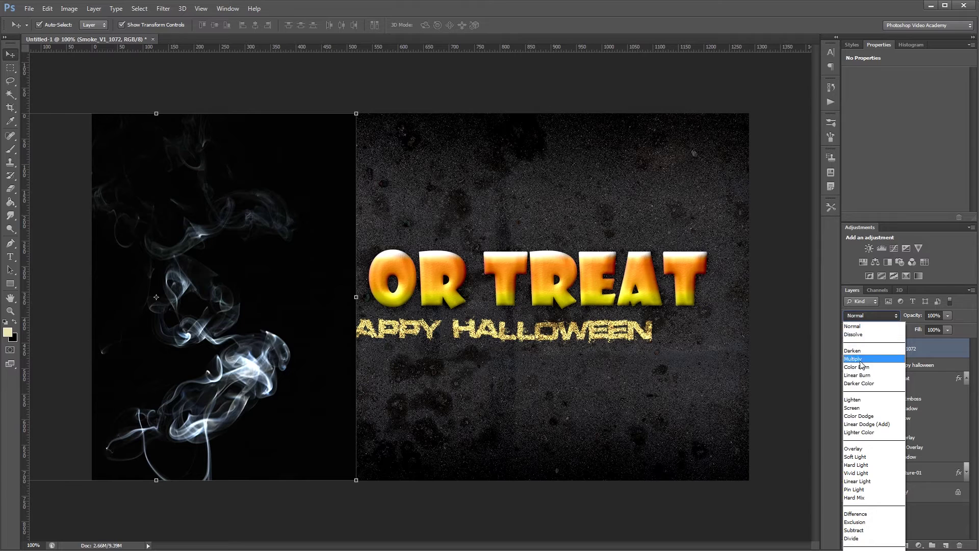
click(859, 409)
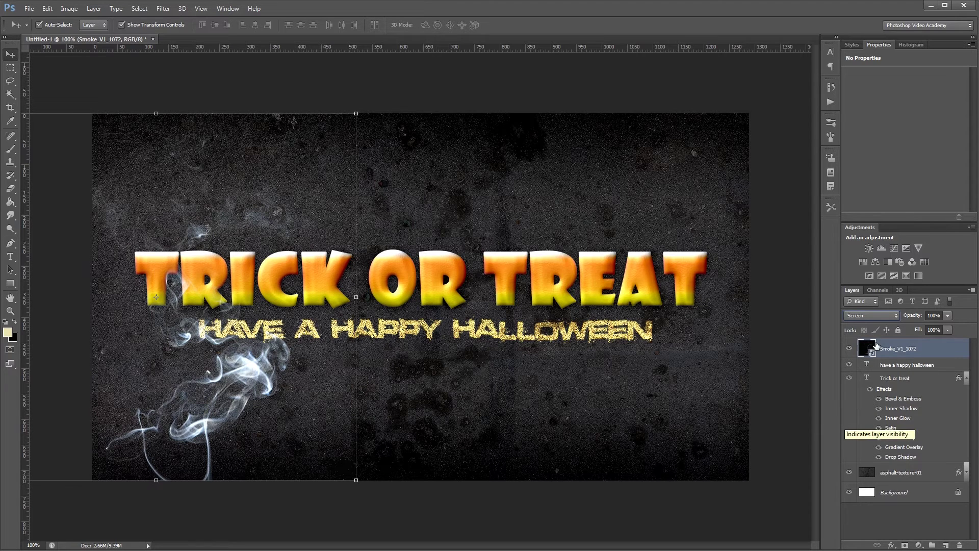
click(861, 262)
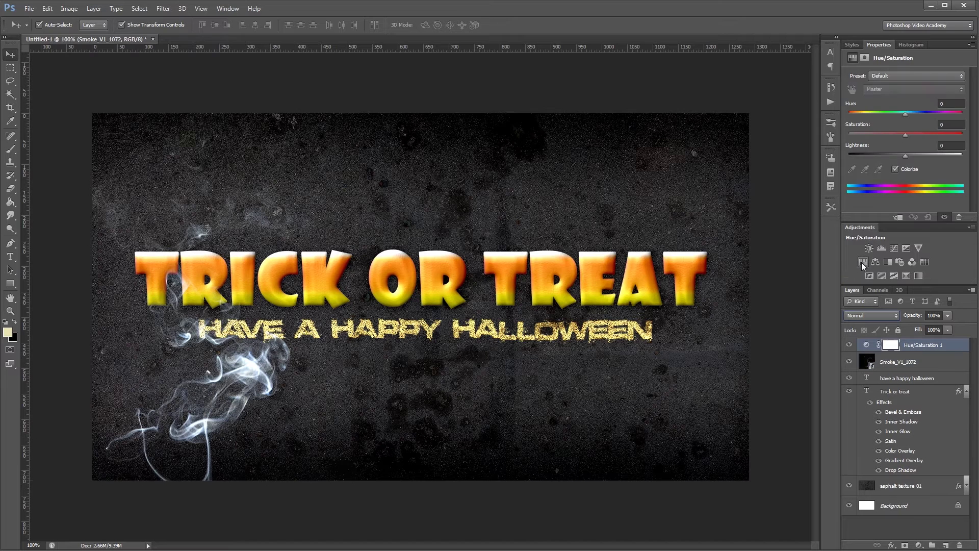
- Clip the Hue/Saturation layer to the smoke and colorize it at Hue 20, Saturation 15
click(900, 218)
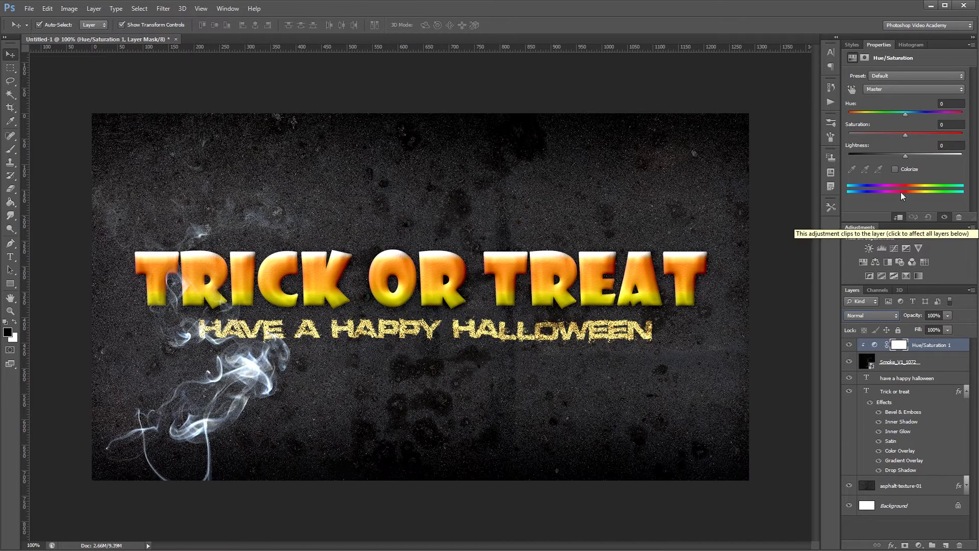
click(895, 169)
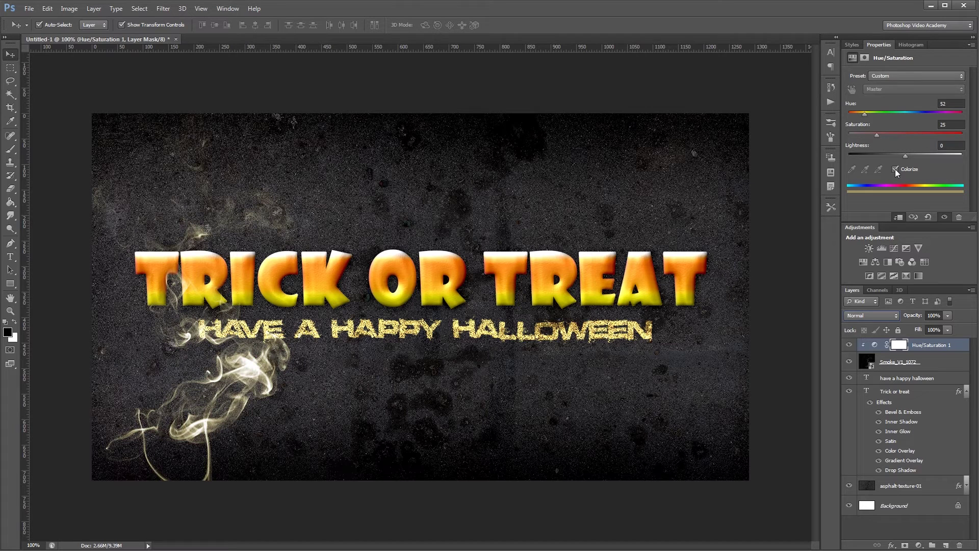
drag(864, 113, 854, 120)
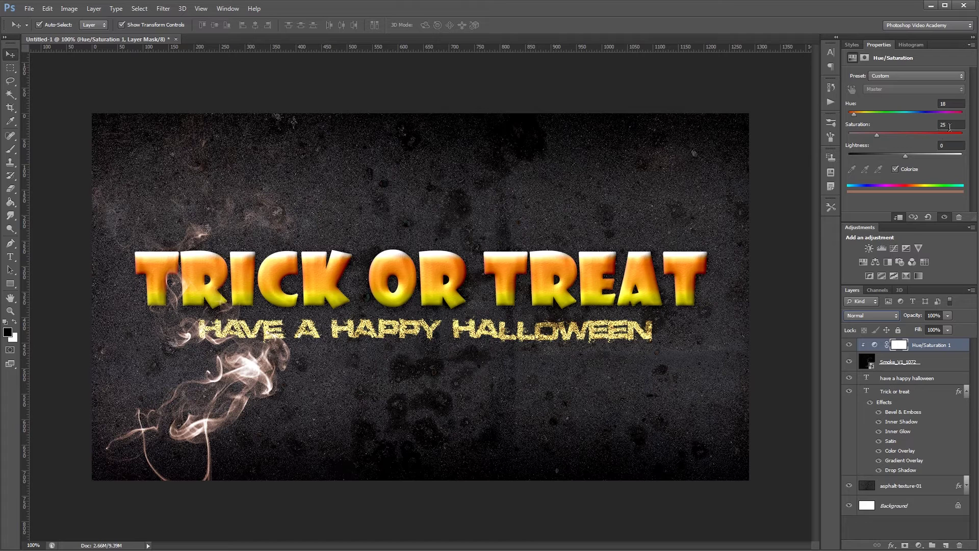
double_click(952, 124)
text(15)
key(shift+Tab)
text(20)
key(Return)
- Toggle the Hue/Saturation layer's visibility to compare the tinted and original smoke
click(848, 345)
click(847, 345)
click(848, 345)
click(848, 345)
- Place Smoke_V1_1048 at about 22% below the subtitle, blended in Screen mode
key(alt+Tab)
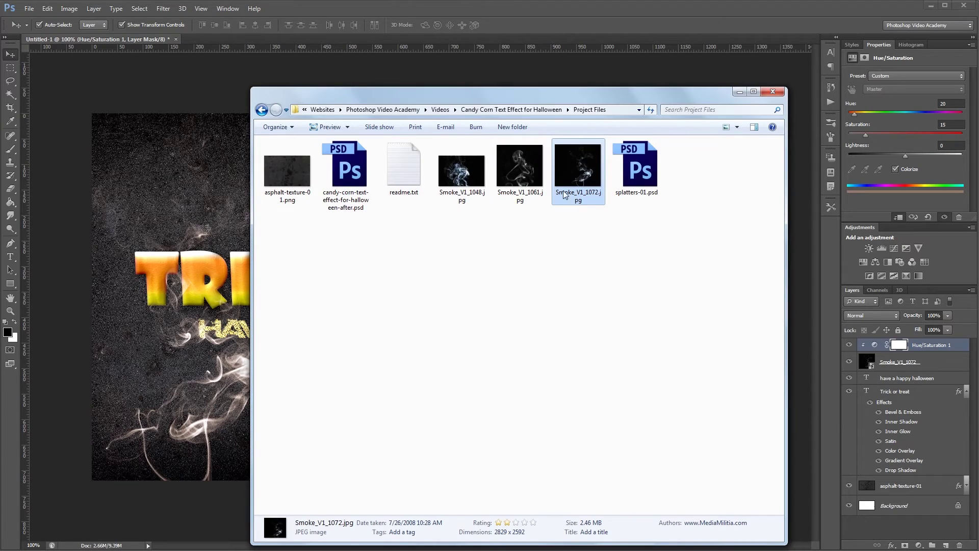
drag(461, 168, 377, 334)
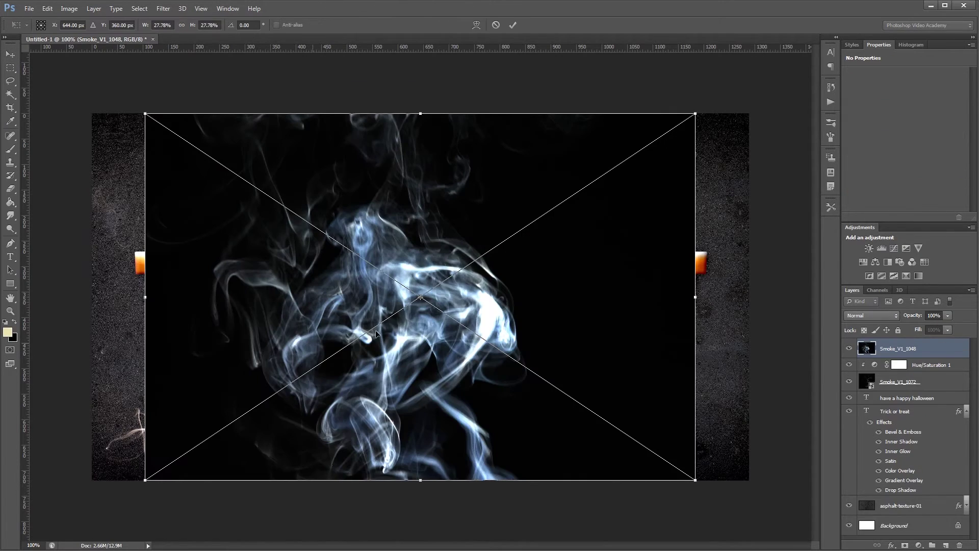
drag(145, 113, 199, 143)
drag(455, 288, 465, 466)
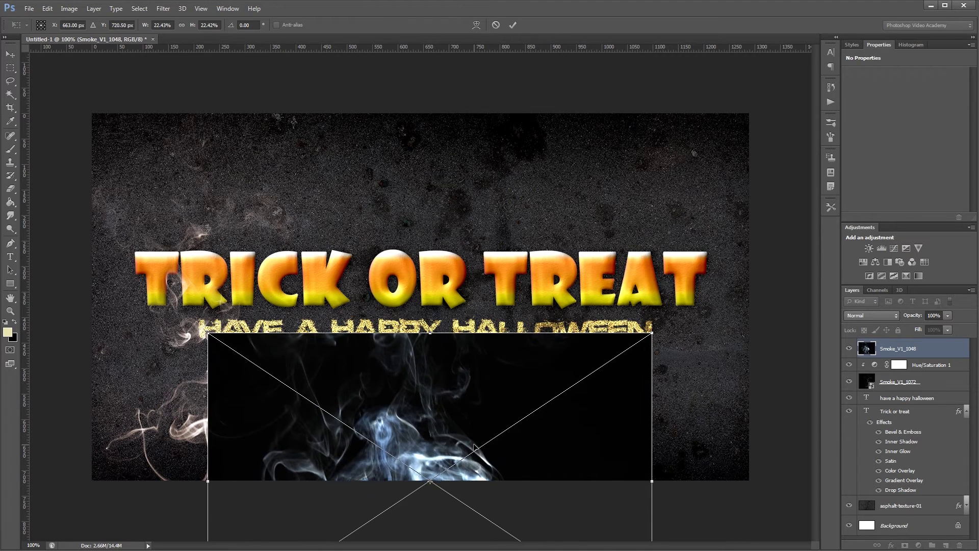
key(Return)
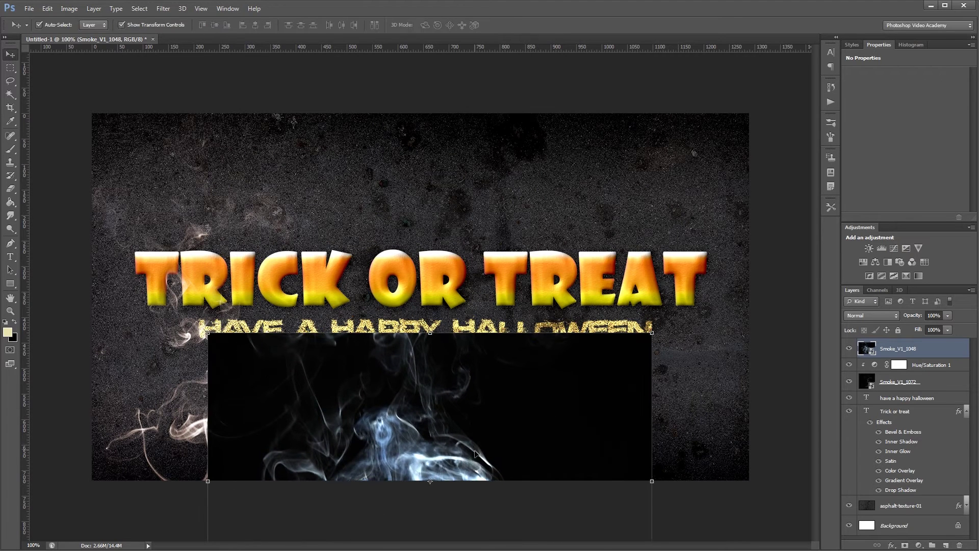
click(875, 314)
click(865, 408)
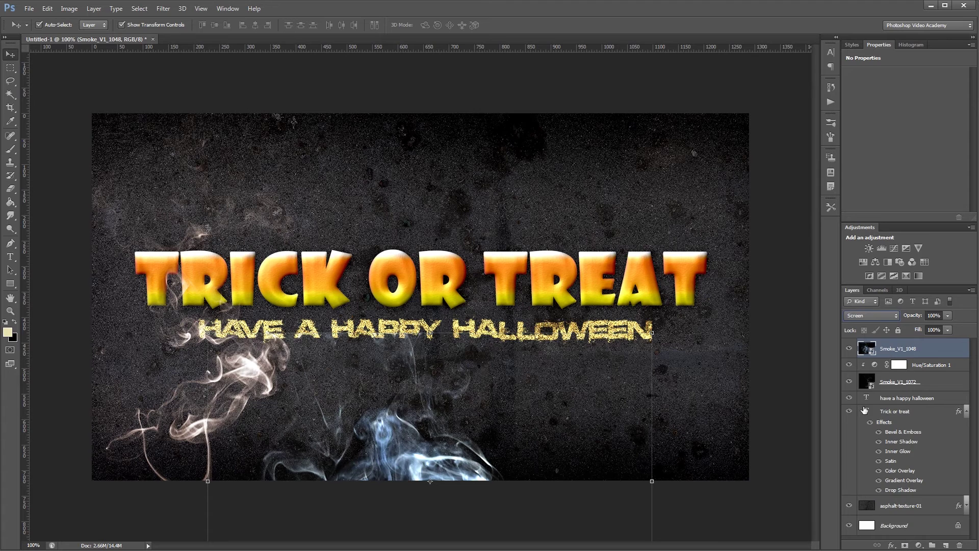
- Add a clipped, colorized Hue/Saturation layer tinting the new smoke toward green
click(863, 262)
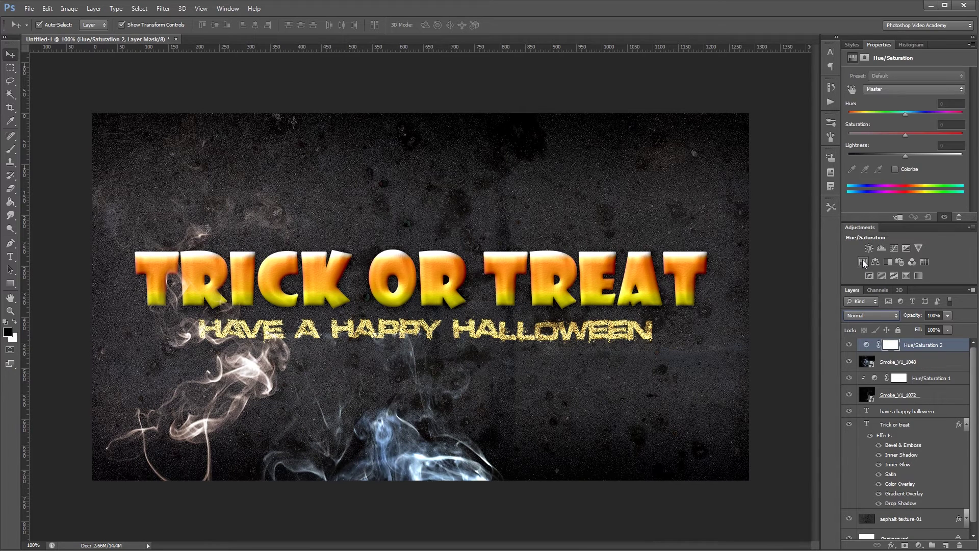
click(898, 219)
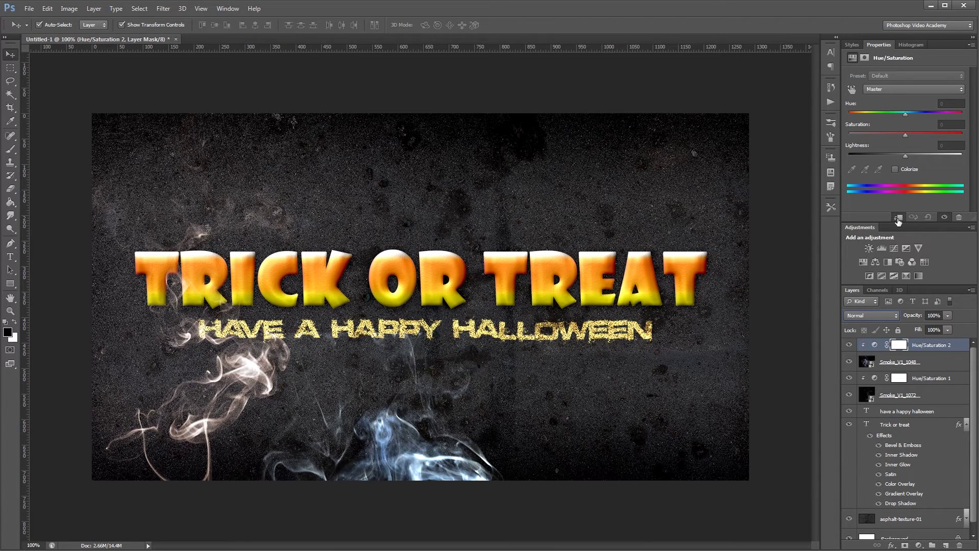
click(896, 170)
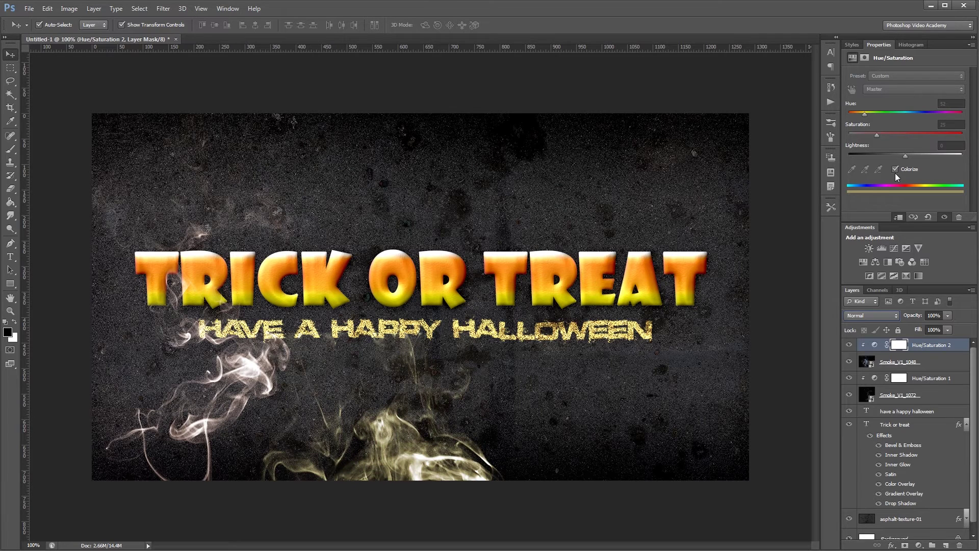
drag(864, 117, 896, 116)
click(786, 449)
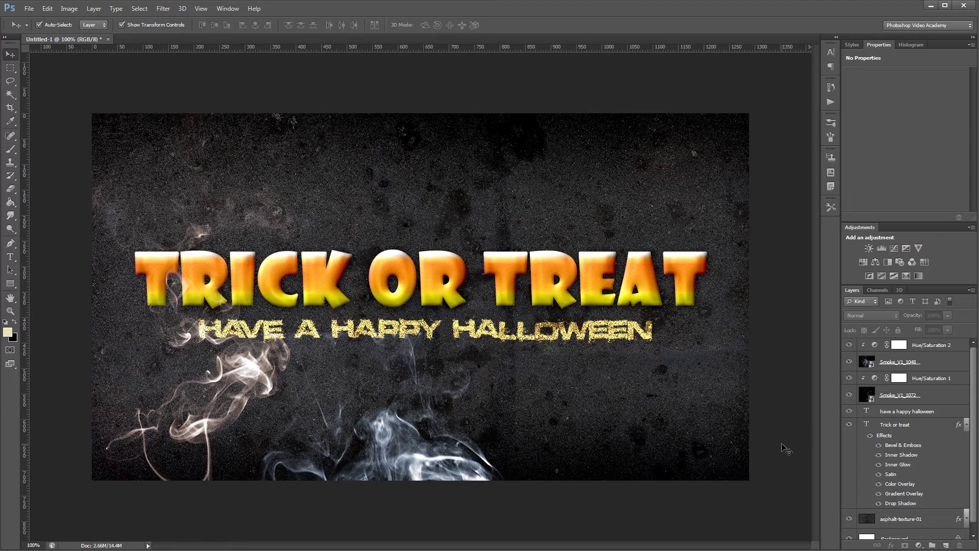
key(alt+Tab)
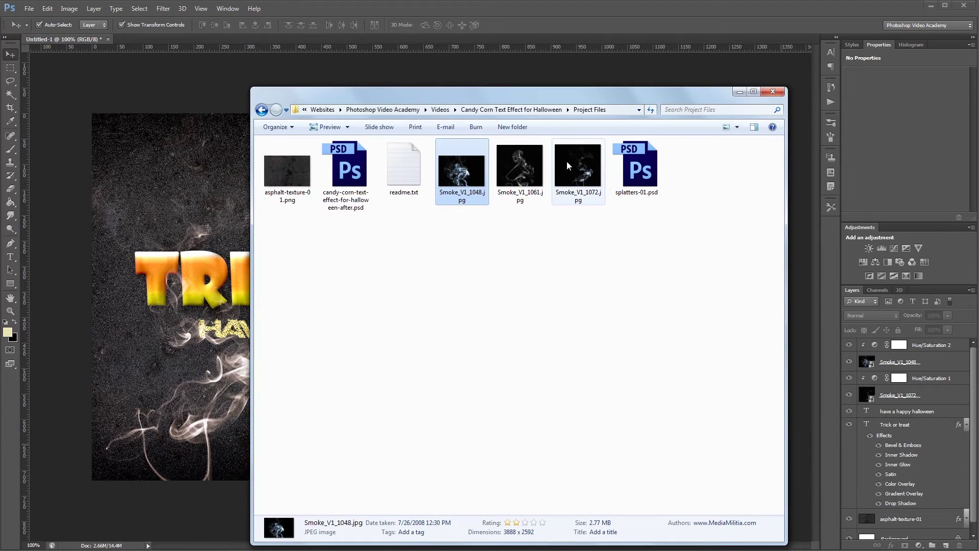
- Place Smoke_V1_1061.jpg on the right side of the canvas and set it to Screen blend
drag(520, 166, 637, 357)
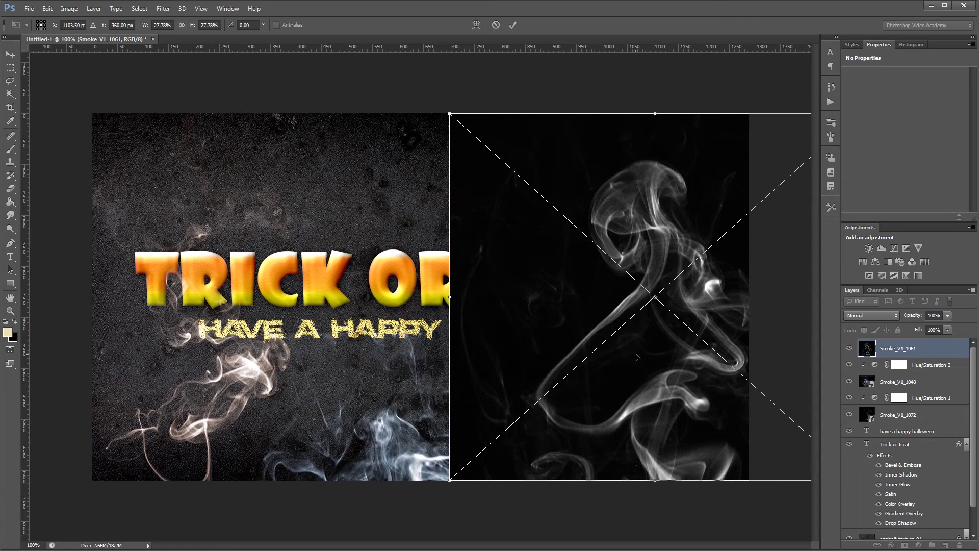
key(Return)
click(897, 316)
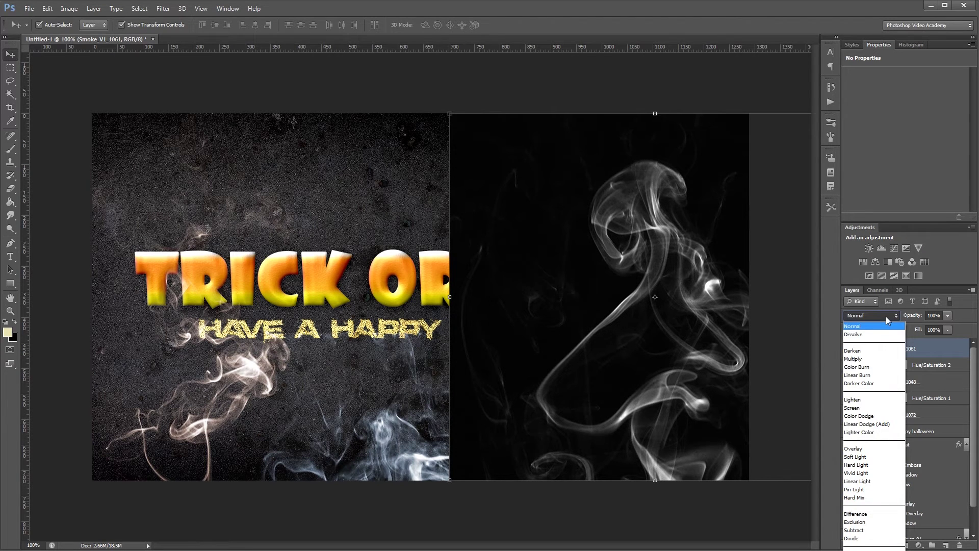
click(852, 408)
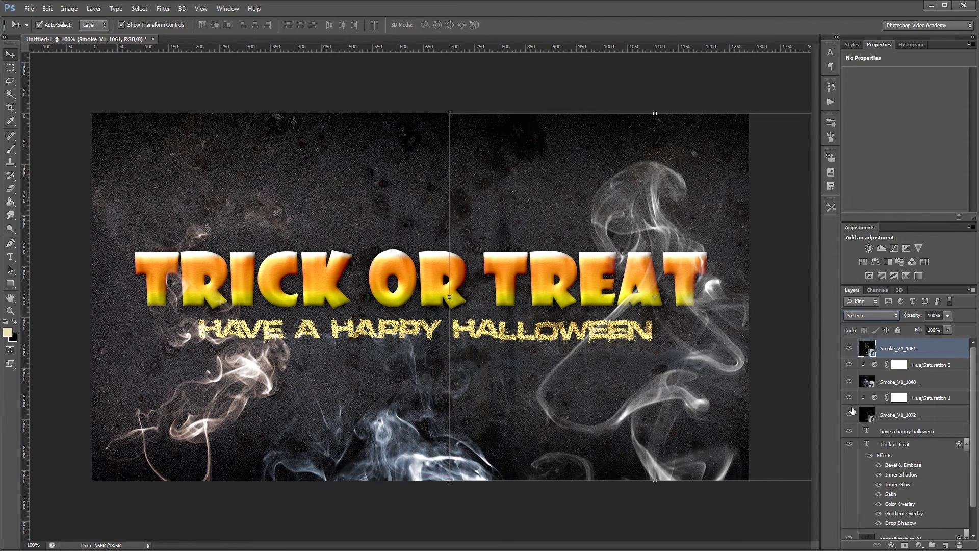
- Tint the right smoke pale yellow with a clipped Hue/Saturation layer, Colorize on, Saturation 19
click(864, 261)
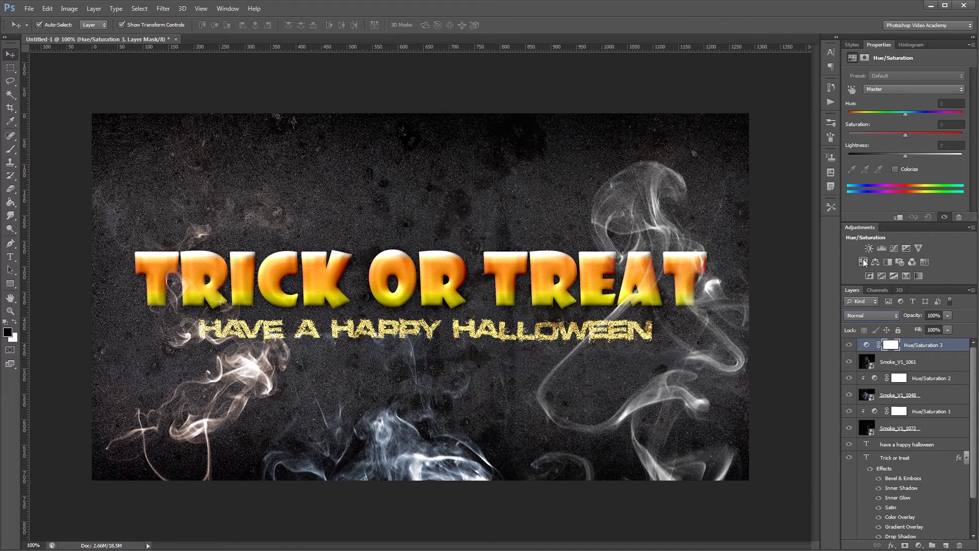
click(898, 219)
click(895, 169)
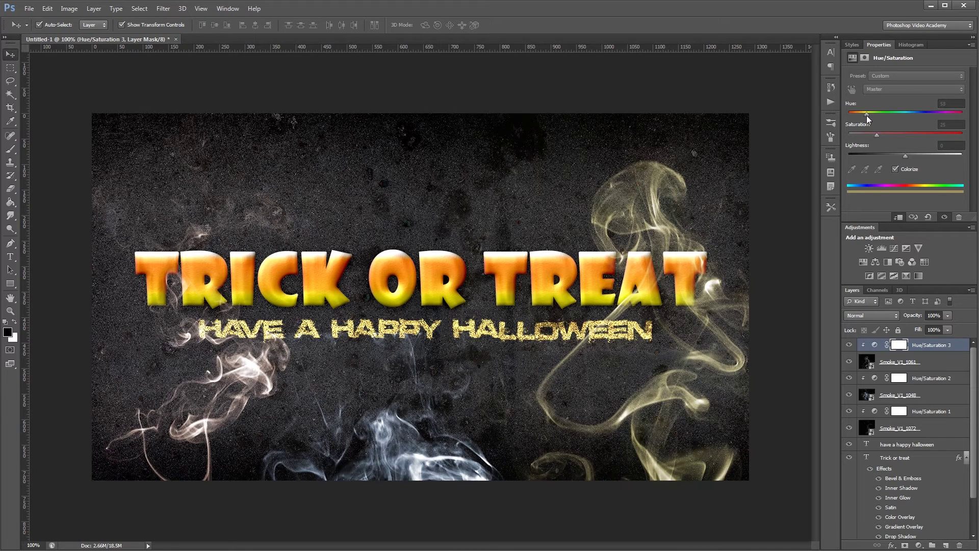
drag(876, 135, 870, 136)
click(709, 93)
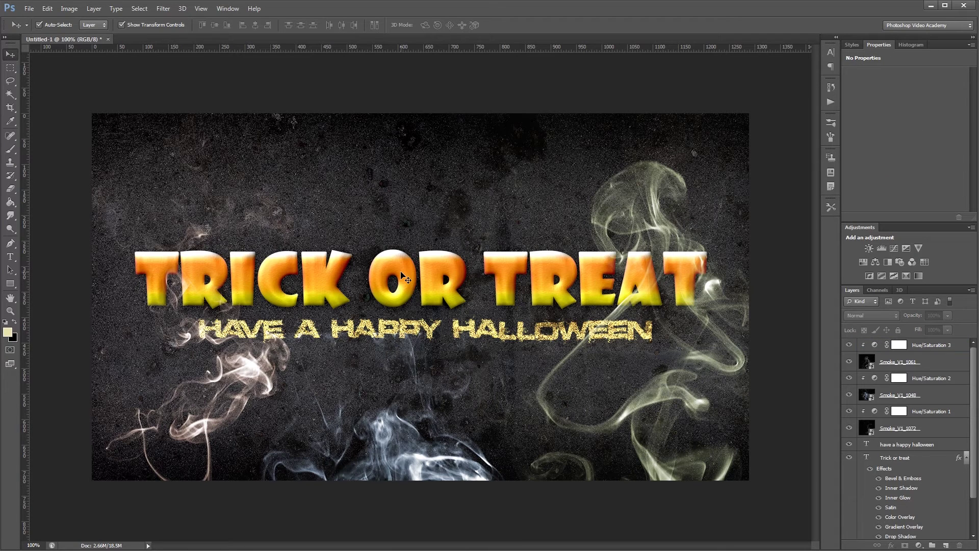
click(966, 459)
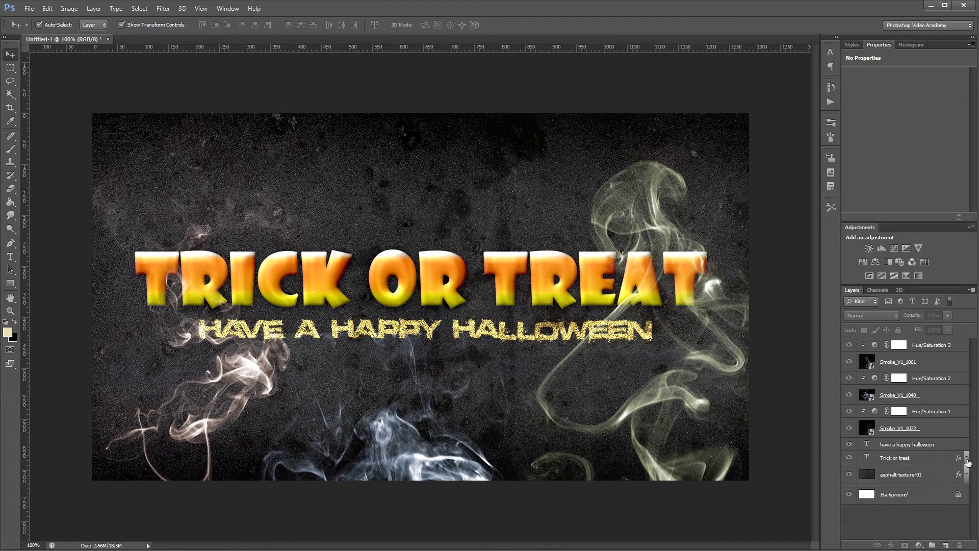
- Open splatters-01.psd at 50% in a floating window and target the asphalt-texture-01 layer
key(alt+Tab)
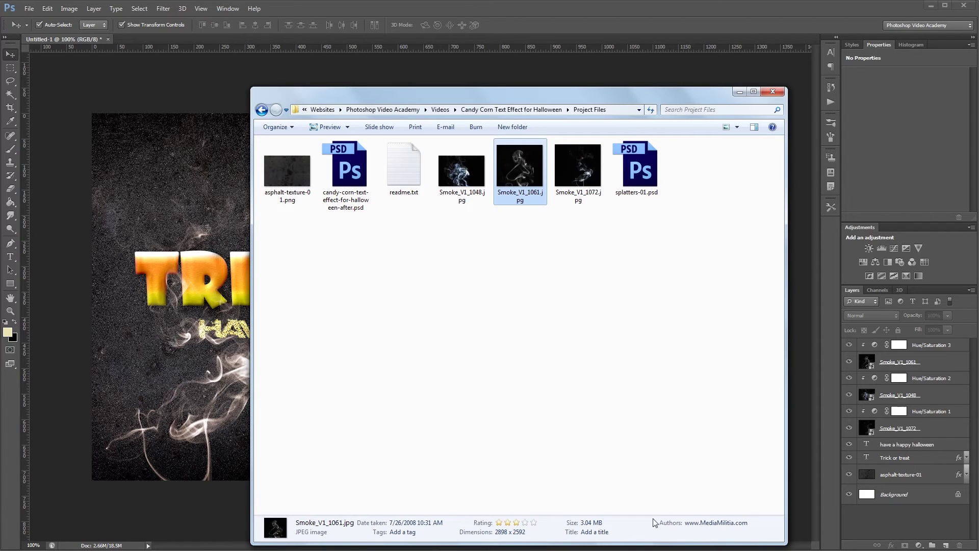
drag(638, 164, 188, 79)
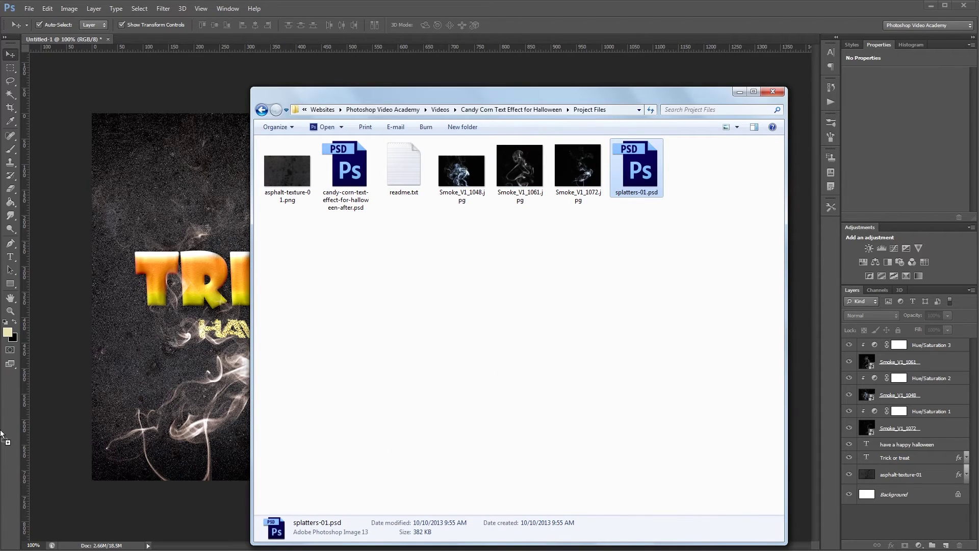
key(ctrl+minus)
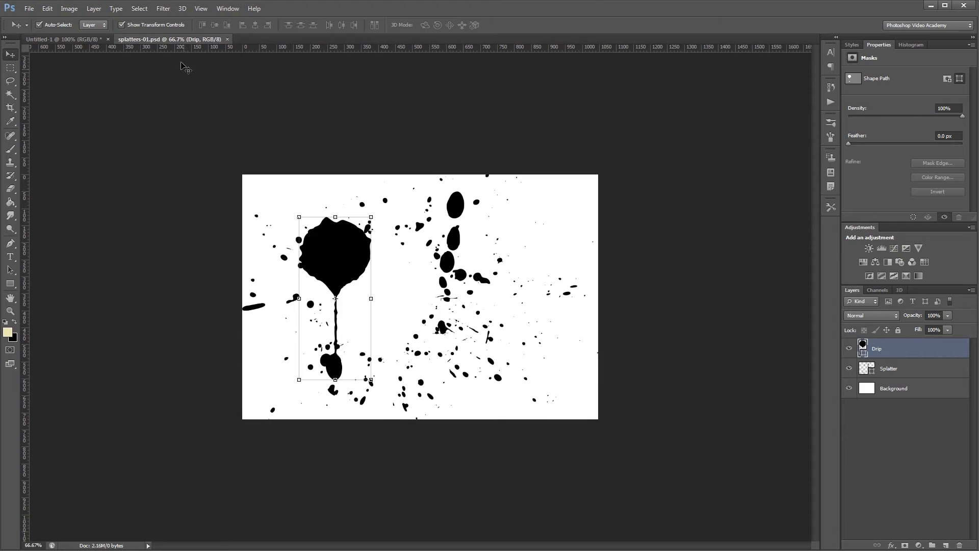
drag(163, 42, 562, 89)
click(550, 380)
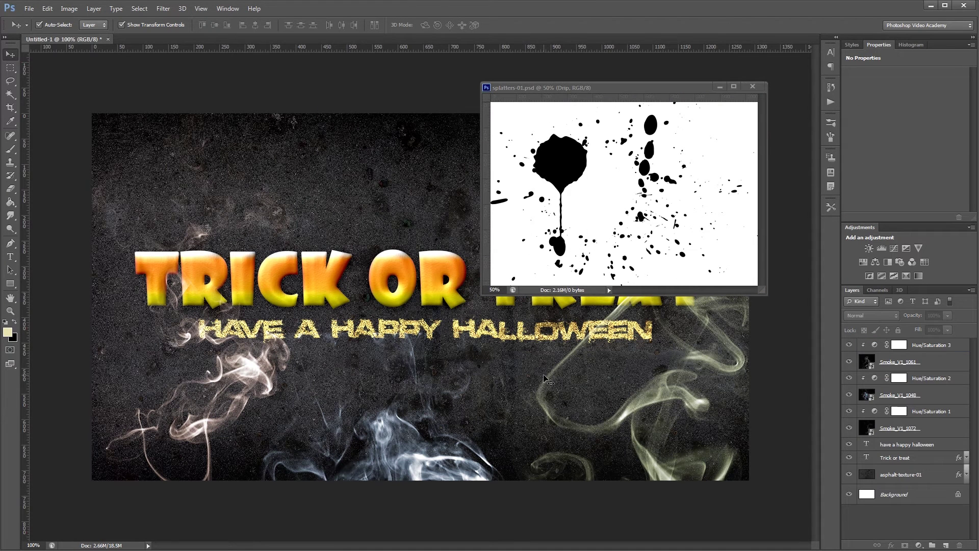
click(921, 479)
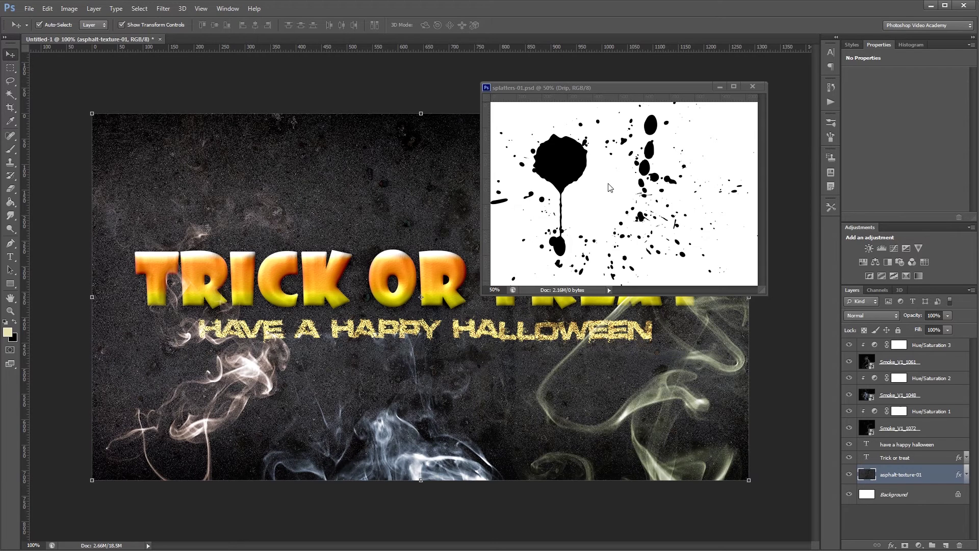
click(612, 86)
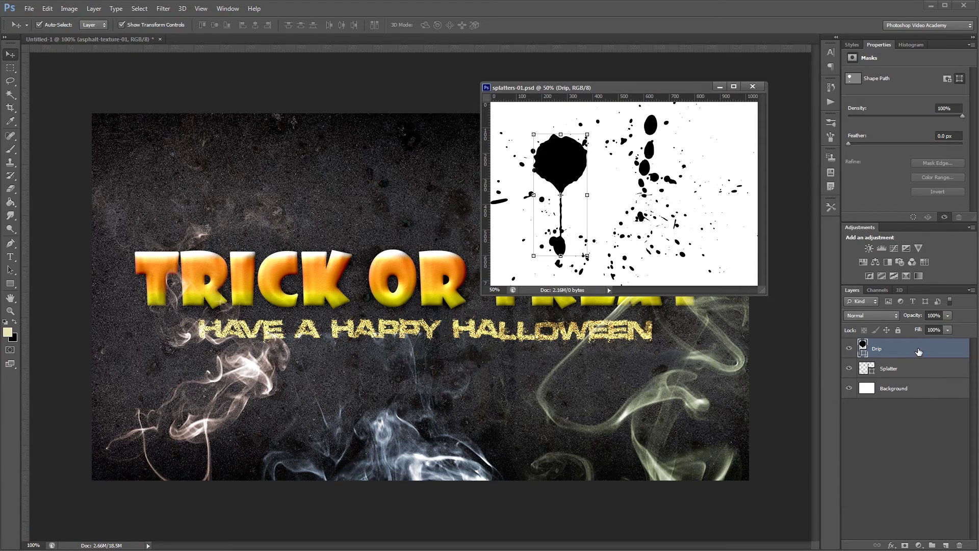
- Copy the Drip shape into the Halloween composition and nudge it left and down
drag(918, 351, 253, 285)
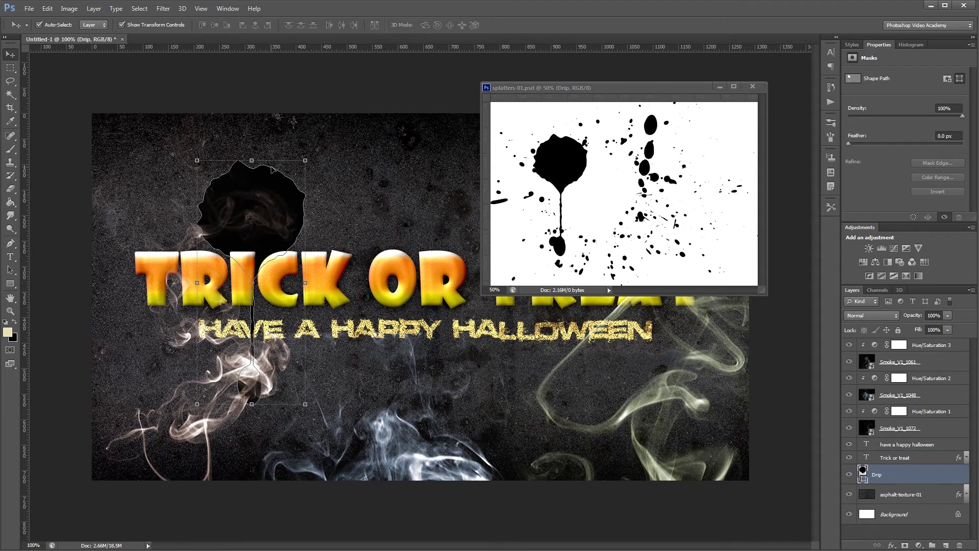
key(shift+Down)
key(shift+Down)
key(shift+Down)
key(shift+Down)
key(shift+Left)
key(shift+Left)
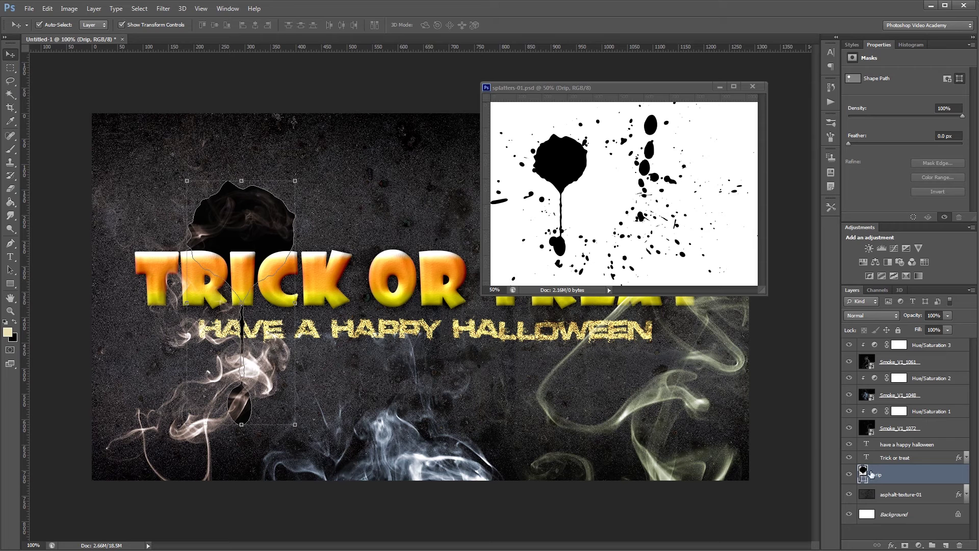
- Fill the Drip shape bright red (ef0000) and set its blend mode to Color Burn
double_click(861, 475)
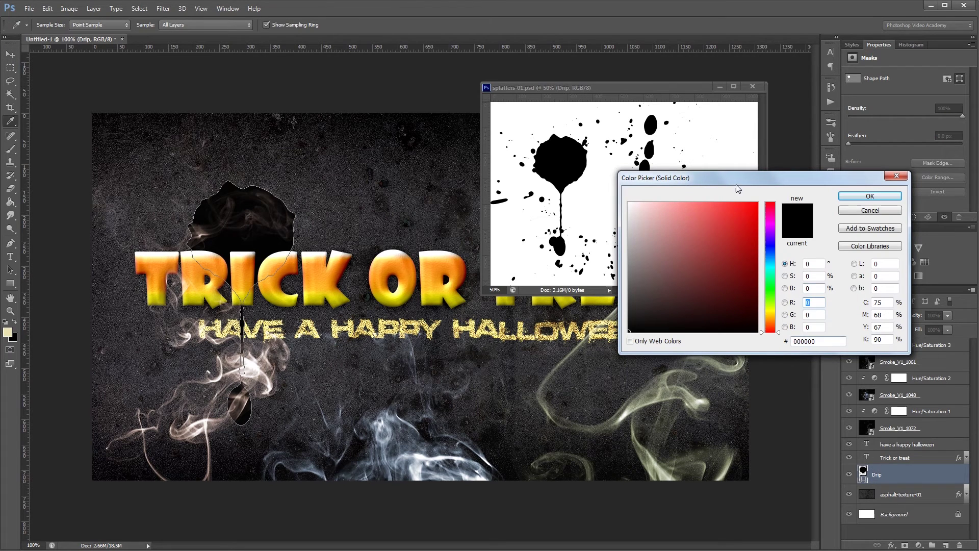
click(751, 211)
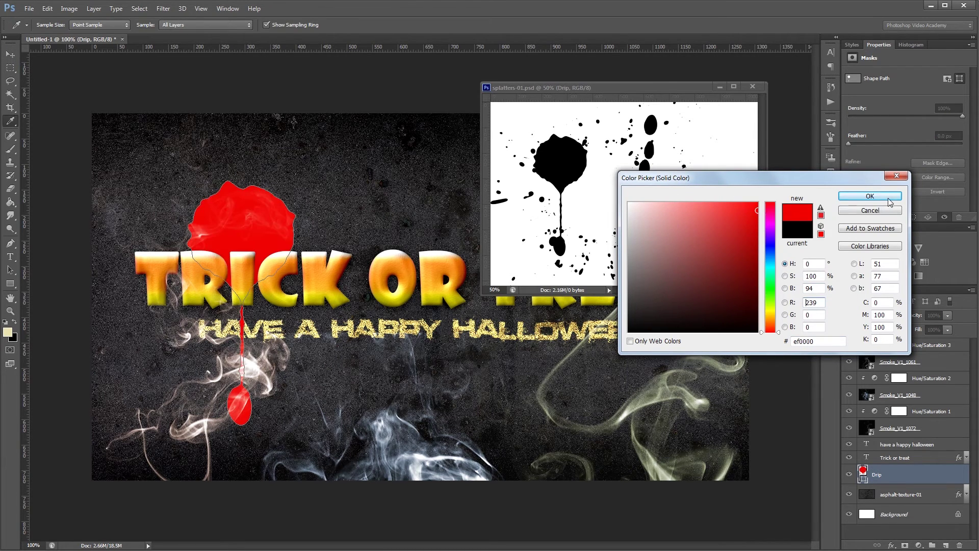
click(870, 196)
click(872, 315)
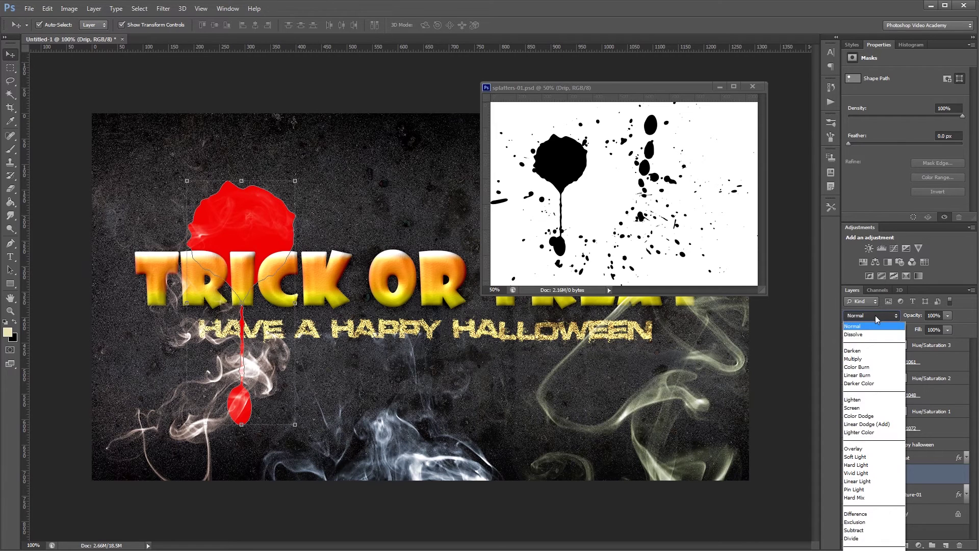
click(869, 369)
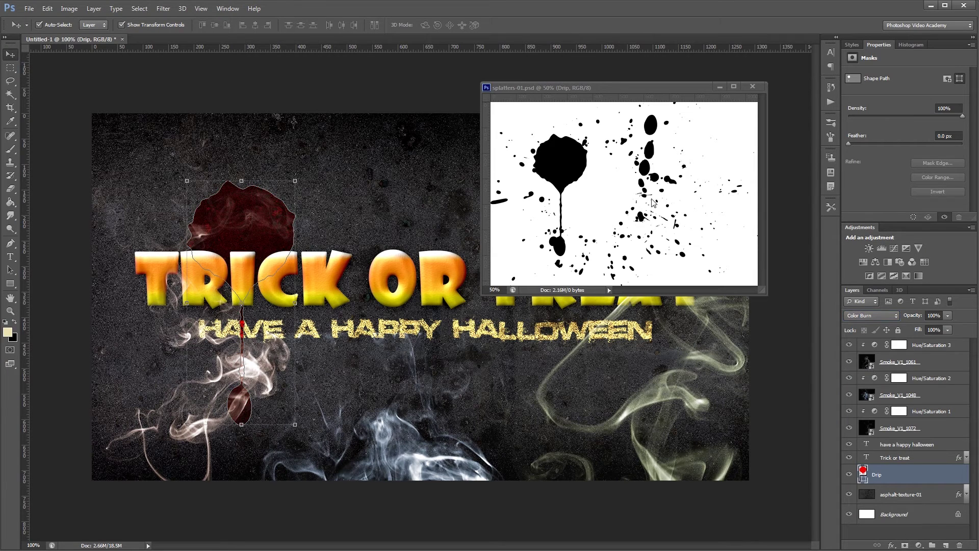
click(584, 89)
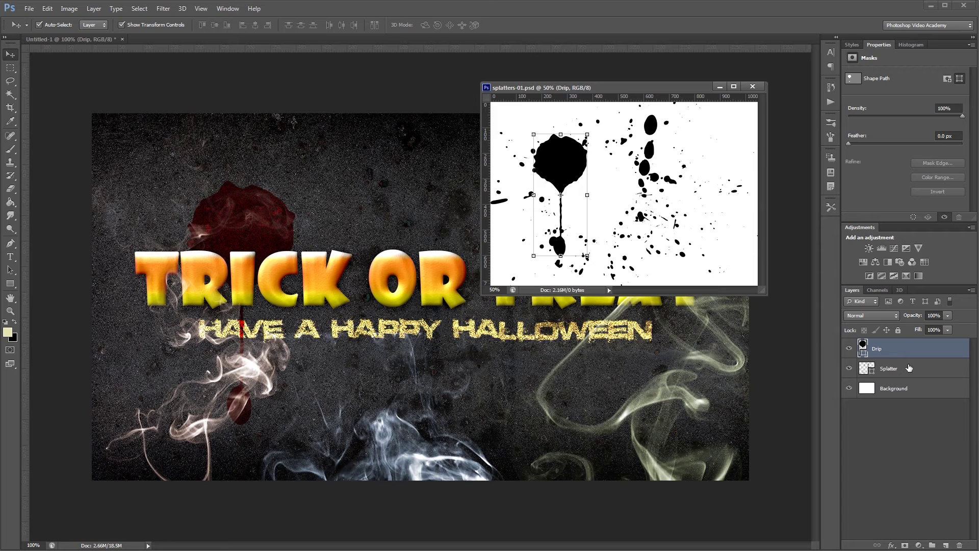
- Copy the Splatter layer into the design, nudge it up and left, and close splatters-01
drag(909, 369, 506, 357)
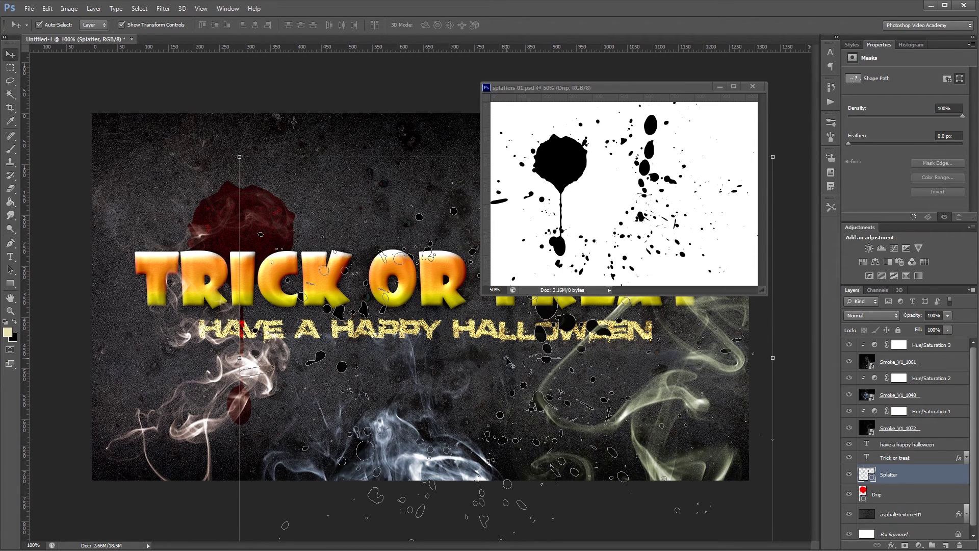
key(shift+Up)
key(shift+Up)
key(shift+Up)
key(shift+Up)
key(shift+Up)
key(shift+Up)
key(shift+Up)
key(shift+Up)
key(shift+Up)
key(shift+Left)
key(shift+Left)
key(shift+Left)
key(shift+Left)
key(shift+Left)
key(shift+Left)
key(shift+Left)
key(shift+Left)
key(shift+Left)
key(shift+Left)
key(shift+Left)
key(shift+Left)
key(shift+Left)
key(shift+Left)
key(shift+Left)
key(shift+Up)
key(shift+Up)
key(shift+Up)
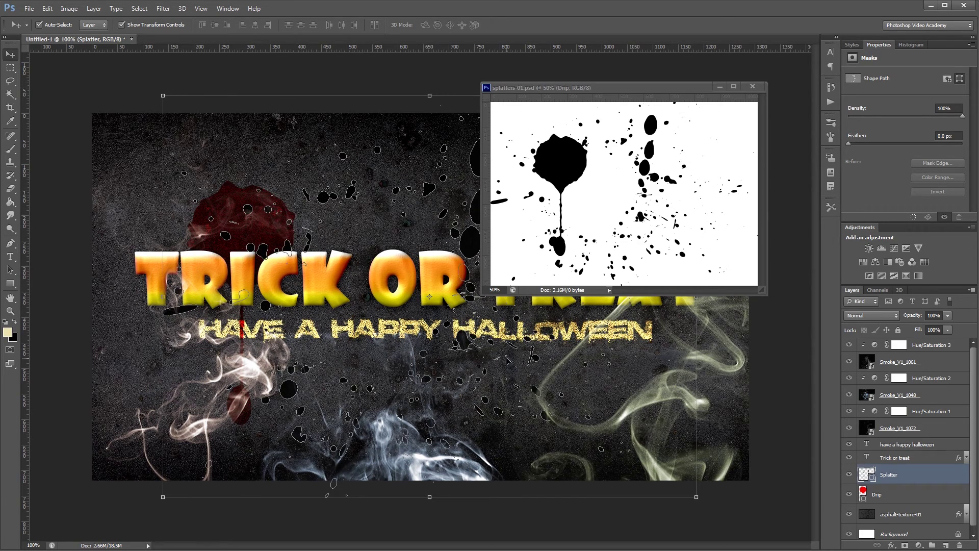
click(756, 87)
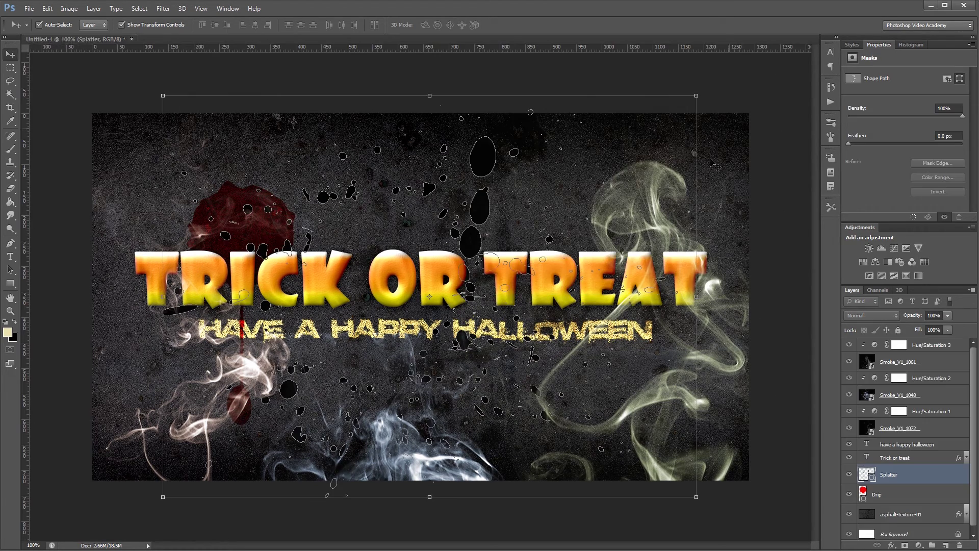
- Fill the Splatter shapes bright red (f10000) and blend them in Color Burn
double_click(867, 474)
click(757, 209)
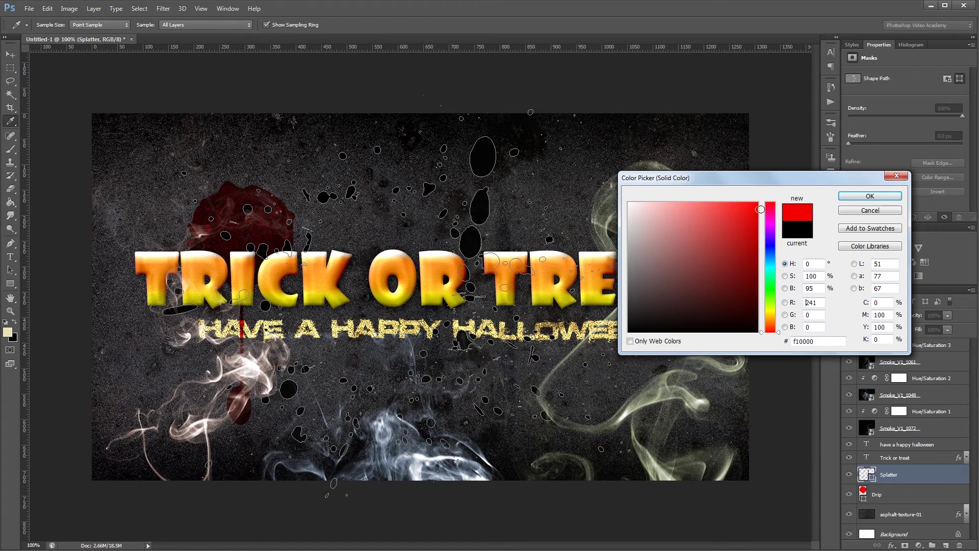
key(Return)
click(871, 316)
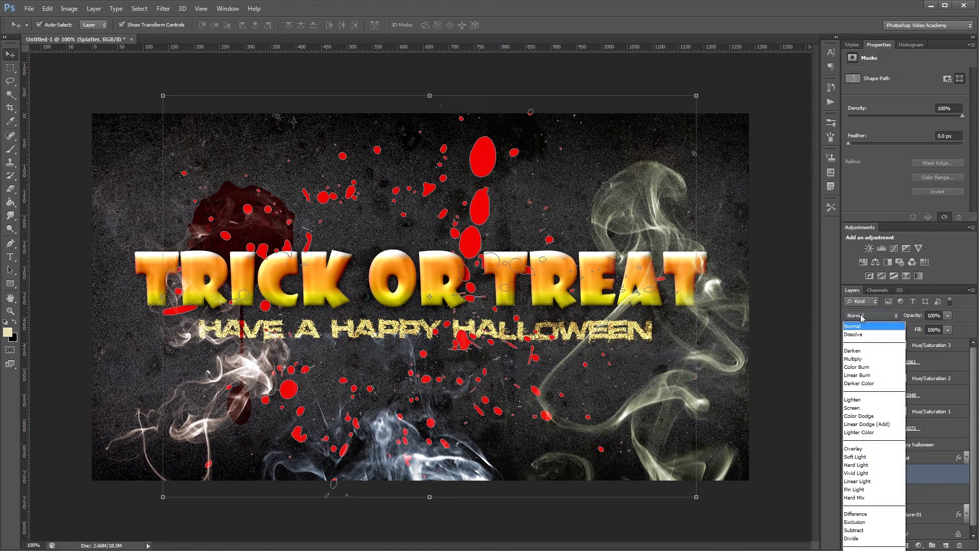
click(867, 364)
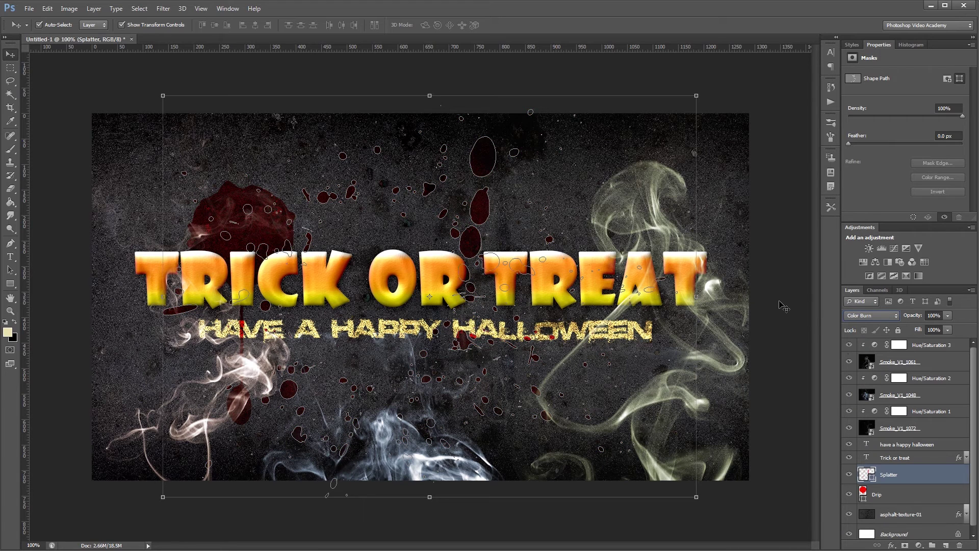
click(784, 306)
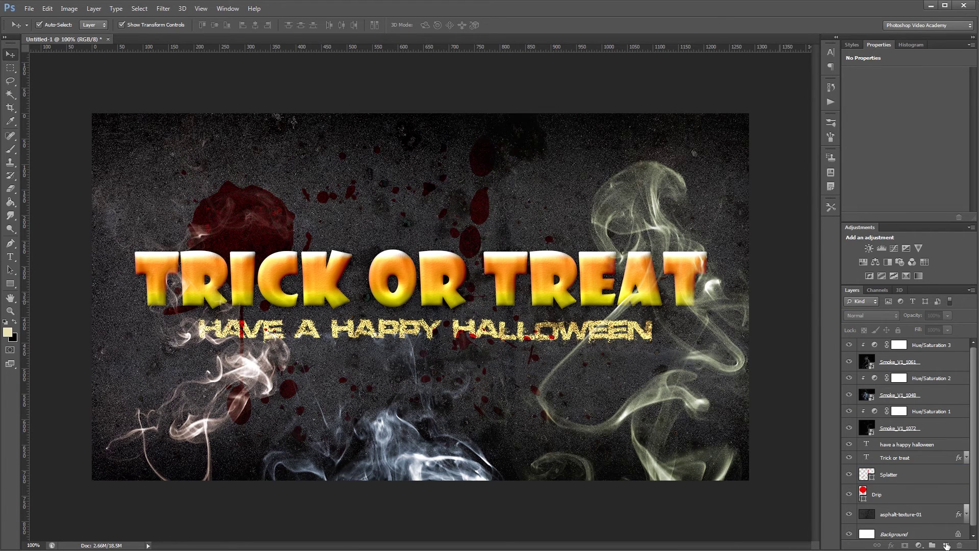
- Add a new top Layer 1 and fill it with light grey using the Paint Bucket
click(946, 545)
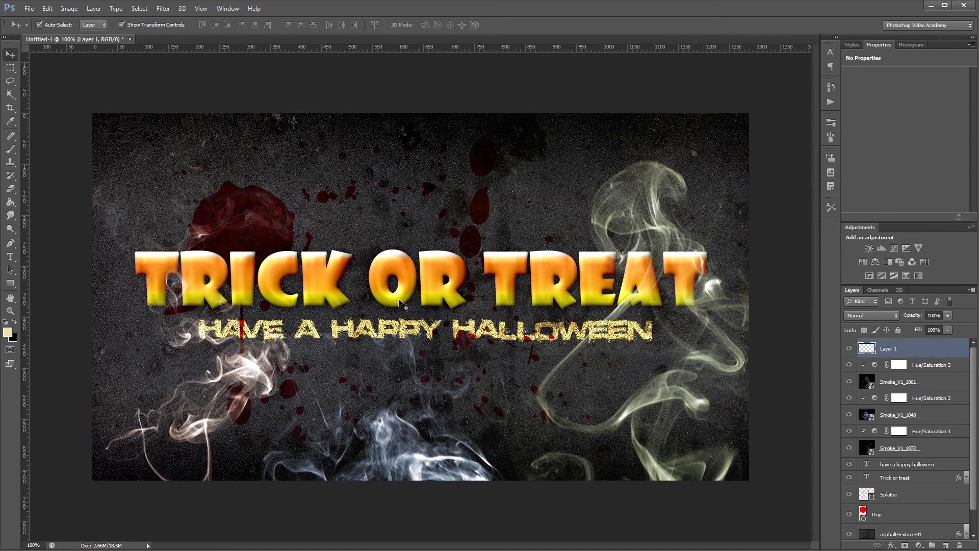
click(9, 335)
click(633, 261)
click(617, 252)
key(Return)
key(g)
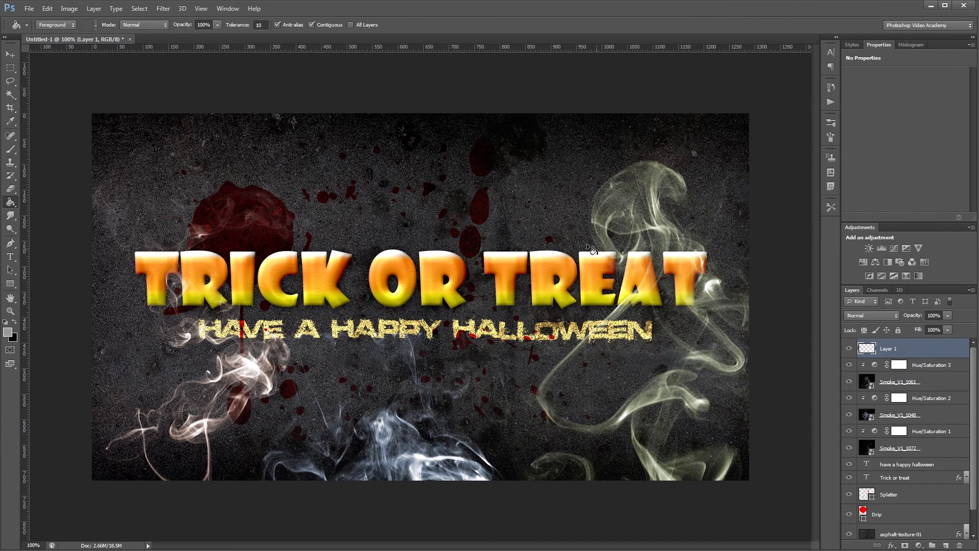
click(481, 273)
key(v)
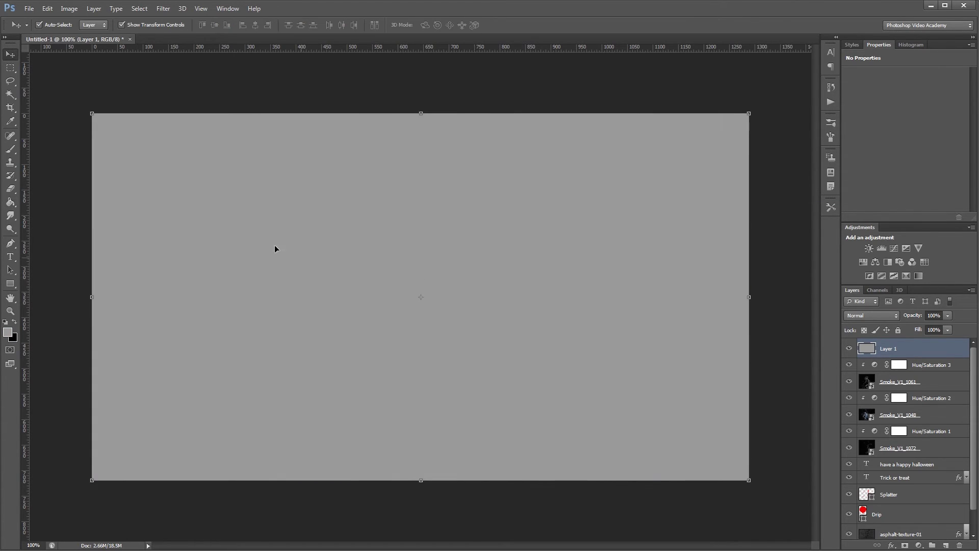
click(163, 9)
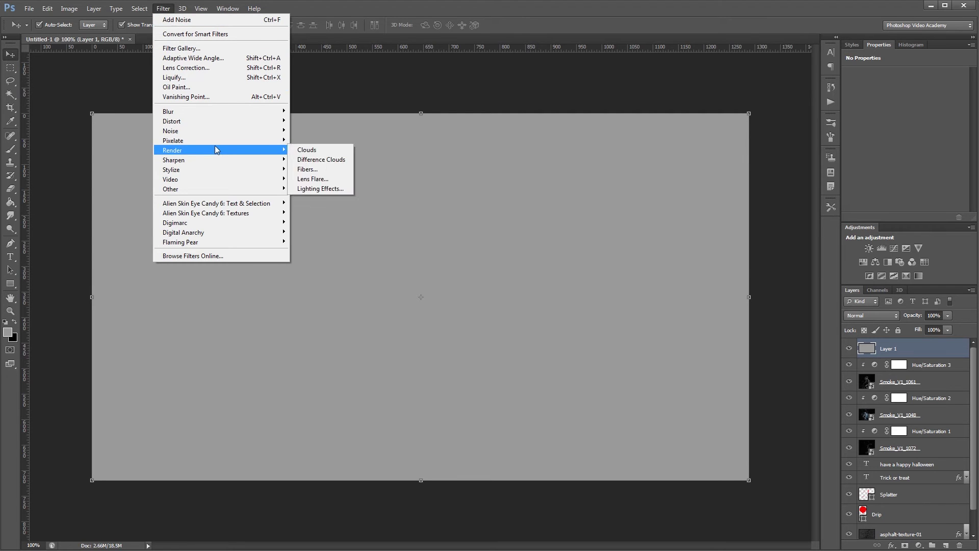
- Apply a Lighting Effects spotlight to the grey Layer 1 and set it to Overlay
click(323, 190)
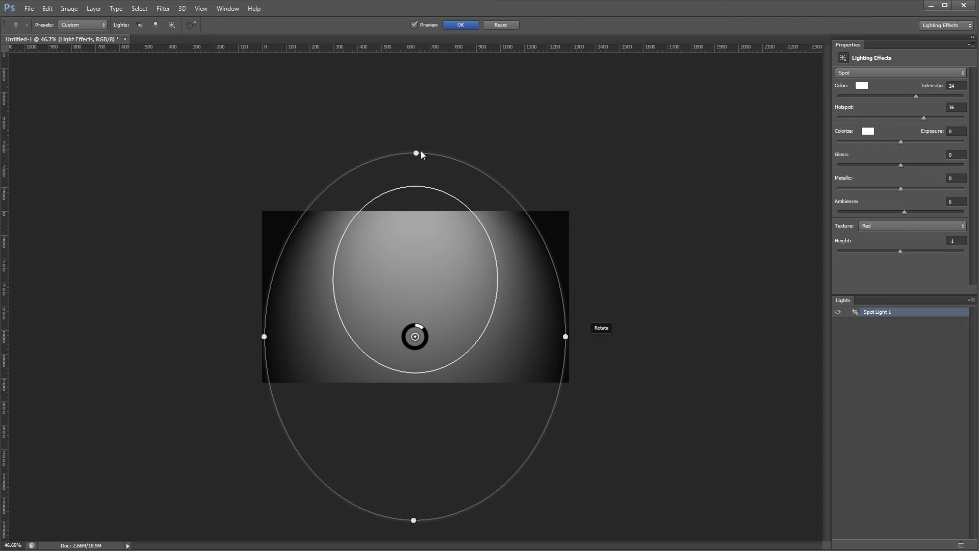
mouse_move(416, 154)
mouse_down()
mouse_move(398, 105)
mouse_move(354, 159)
mouse_move(410, 153)
mouse_up()
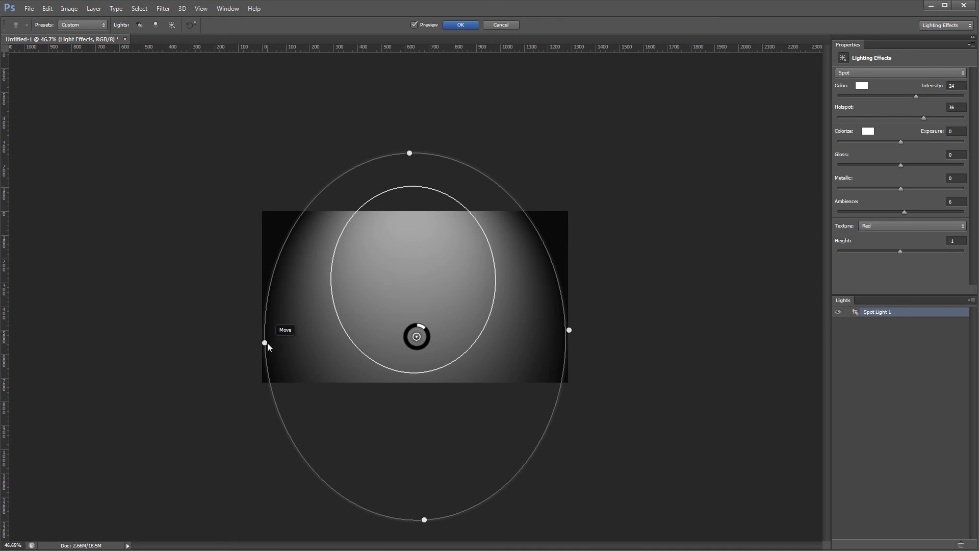
mouse_move(268, 342)
mouse_down()
mouse_move(212, 319)
mouse_move(270, 340)
mouse_up()
drag(426, 519, 419, 524)
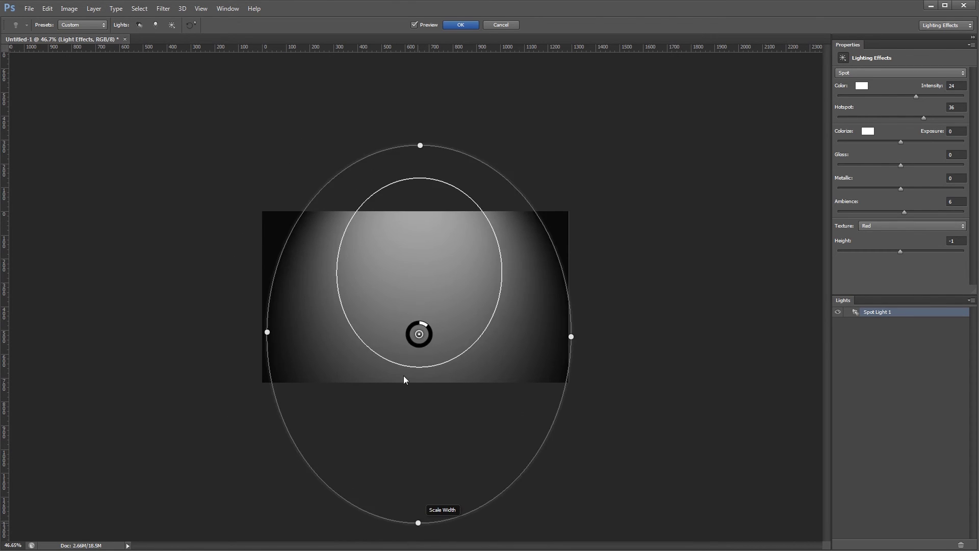
drag(424, 284, 421, 288)
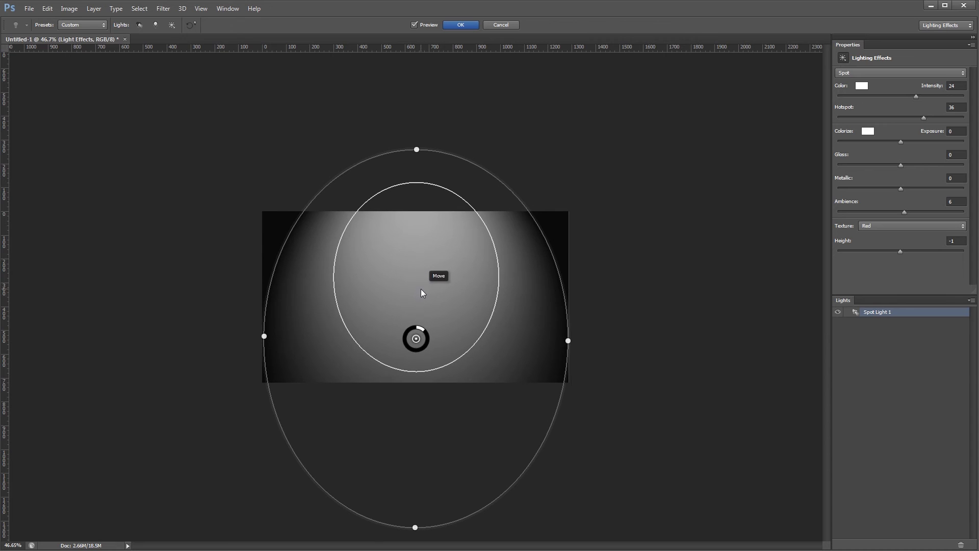
click(464, 25)
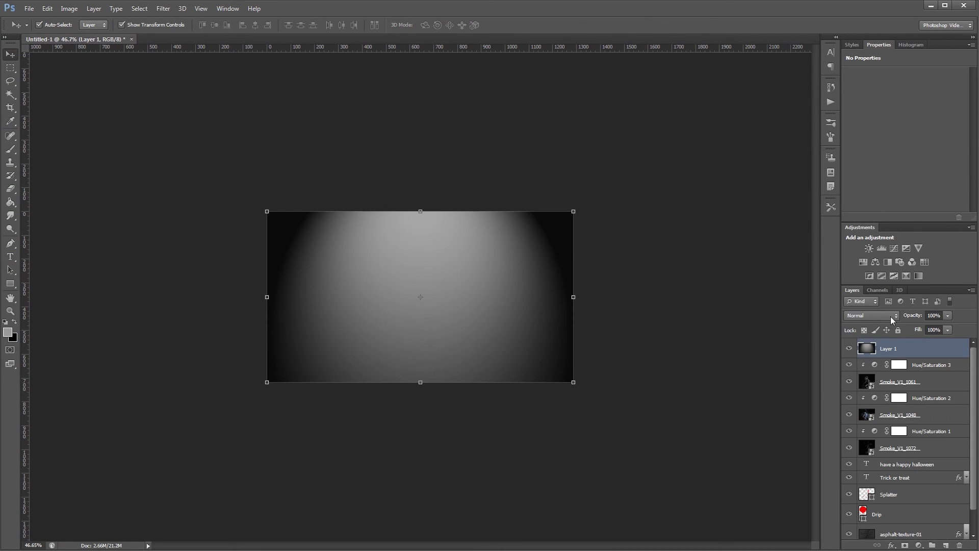
click(891, 316)
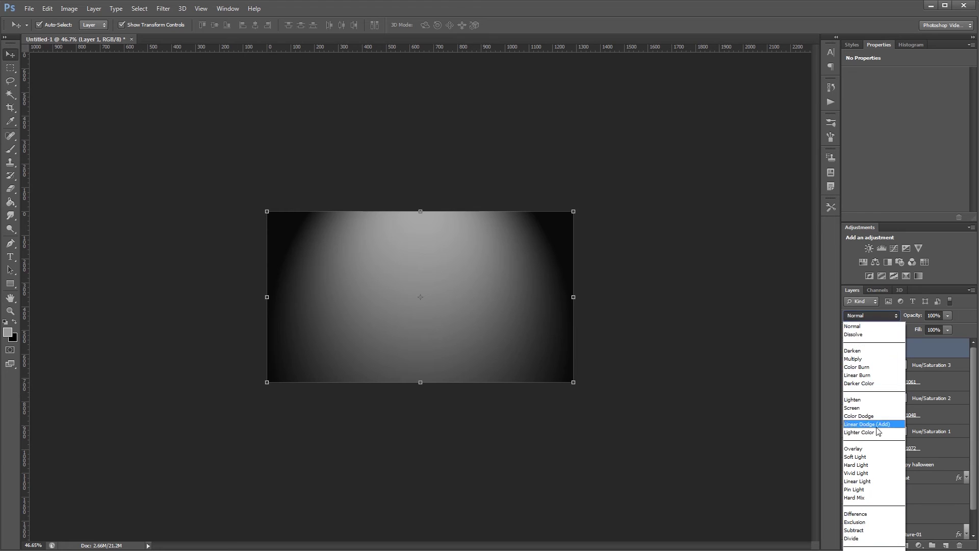
click(876, 448)
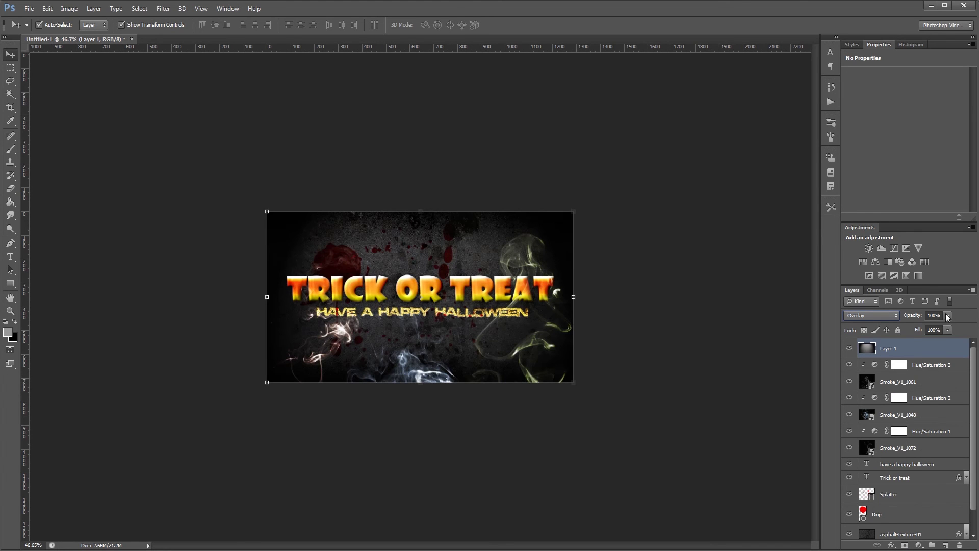